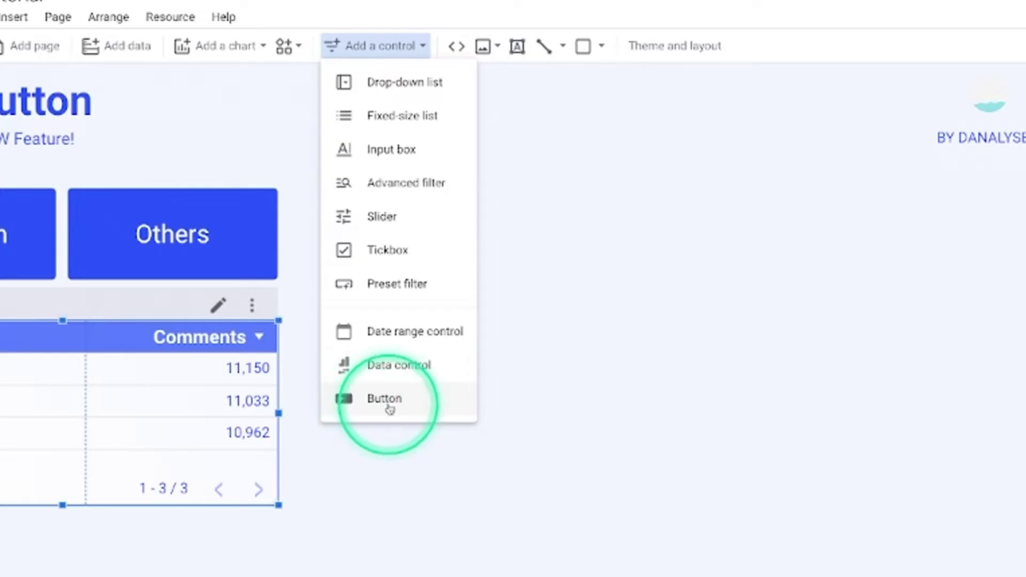
- Add a button control to the empty area near the top of the page and set its action type to Filter
{"action": "left_click", "coordinate": [389, 409]}
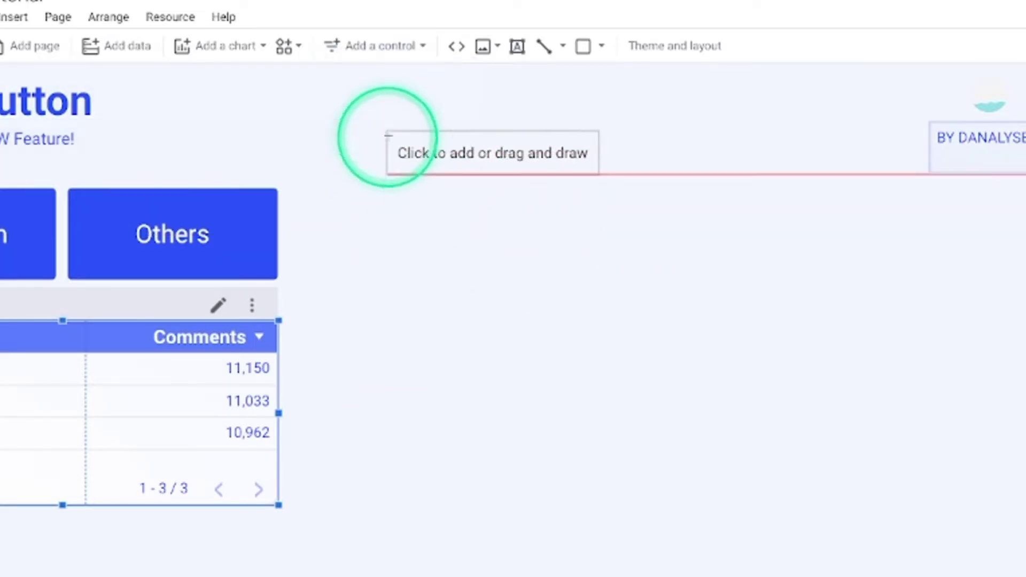
{"action": "left_click", "coordinate": [376, 139]}
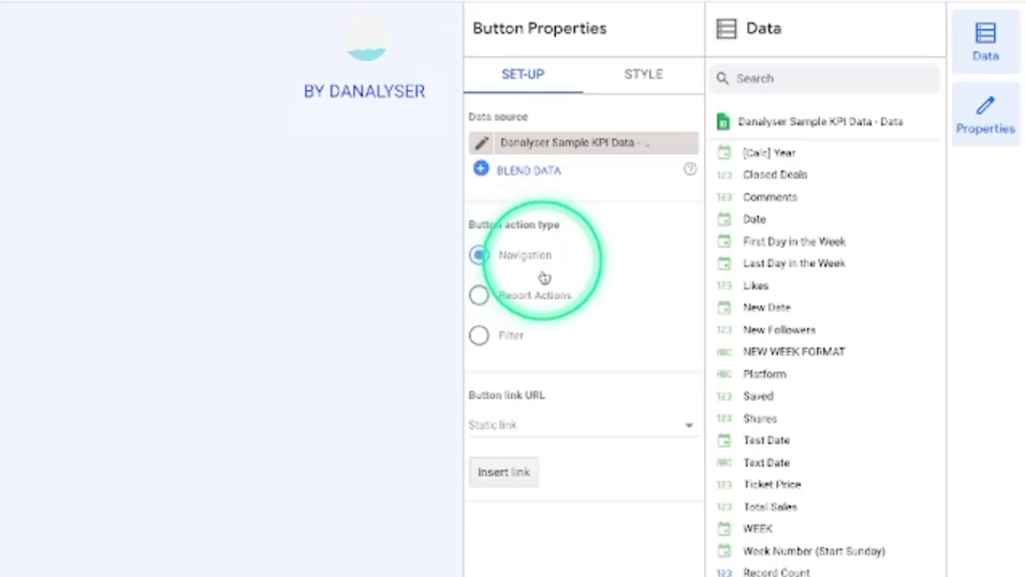
{"action": "left_click", "coordinate": [481, 338]}
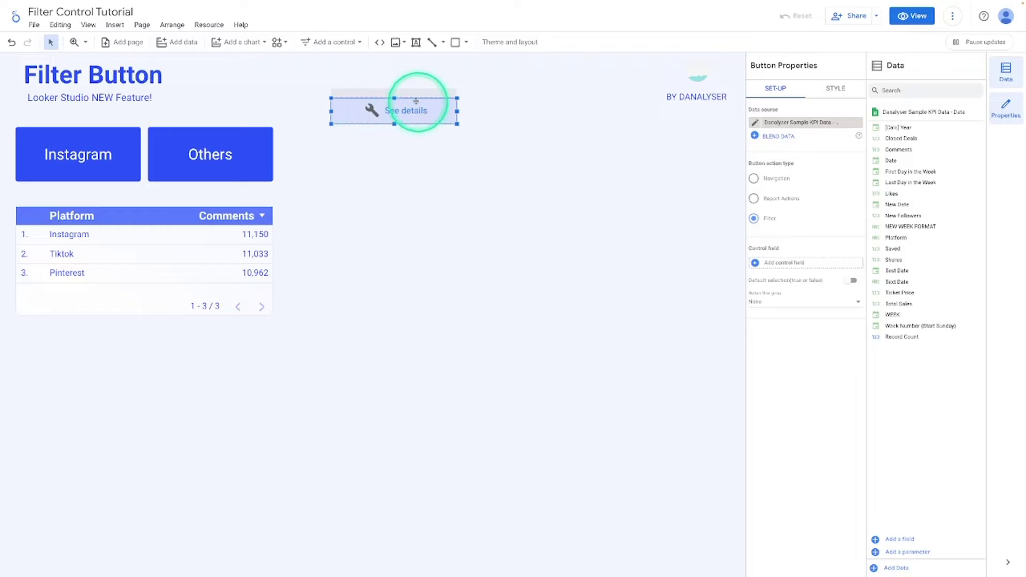
- Check the new button's configuration details, close the notice, and examine its control field and filter group options
{"action": "left_click", "coordinate": [392, 114]}
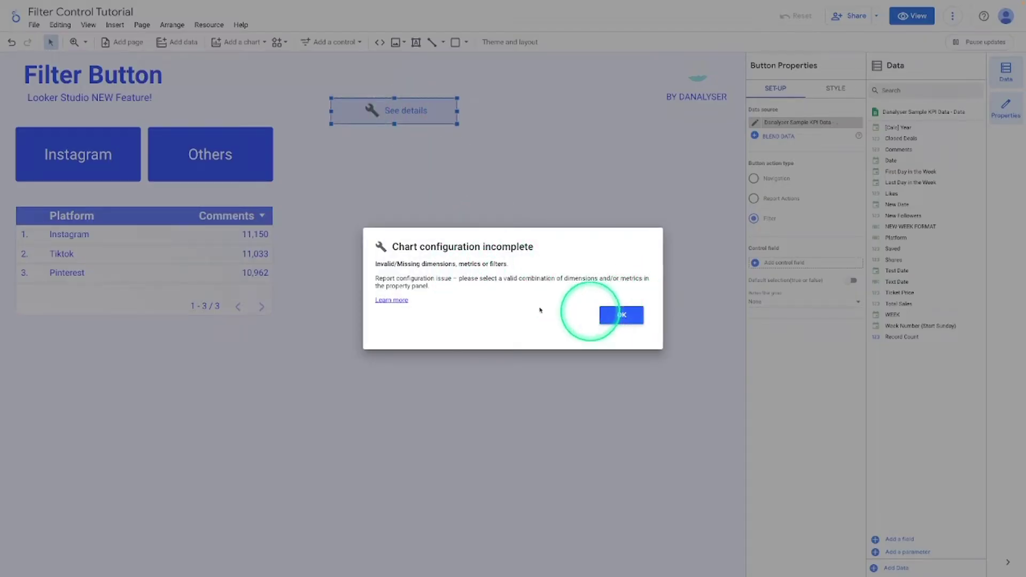
{"action": "left_click", "coordinate": [620, 316]}
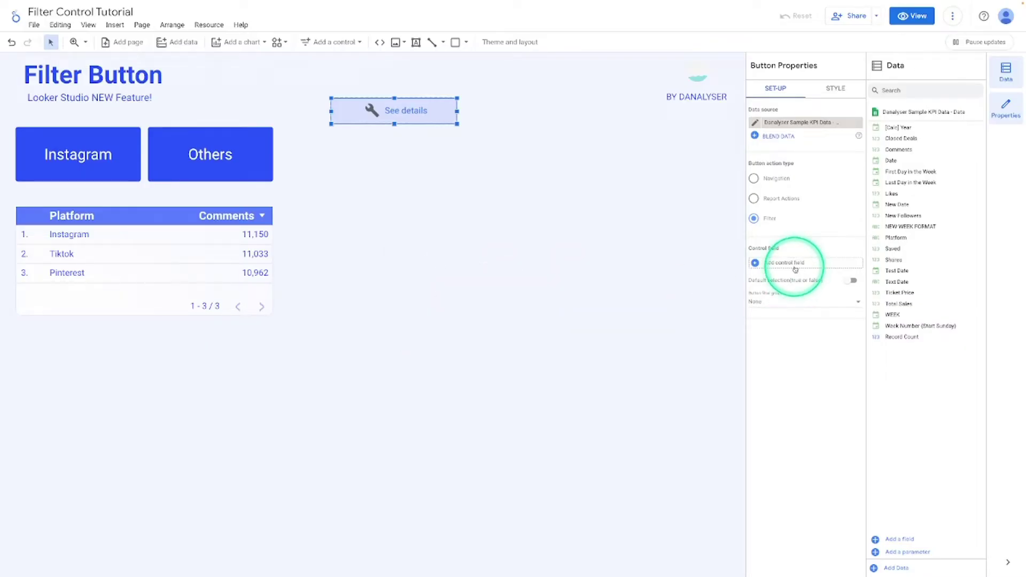
{"action": "mouse_move", "coordinate": [813, 298]}
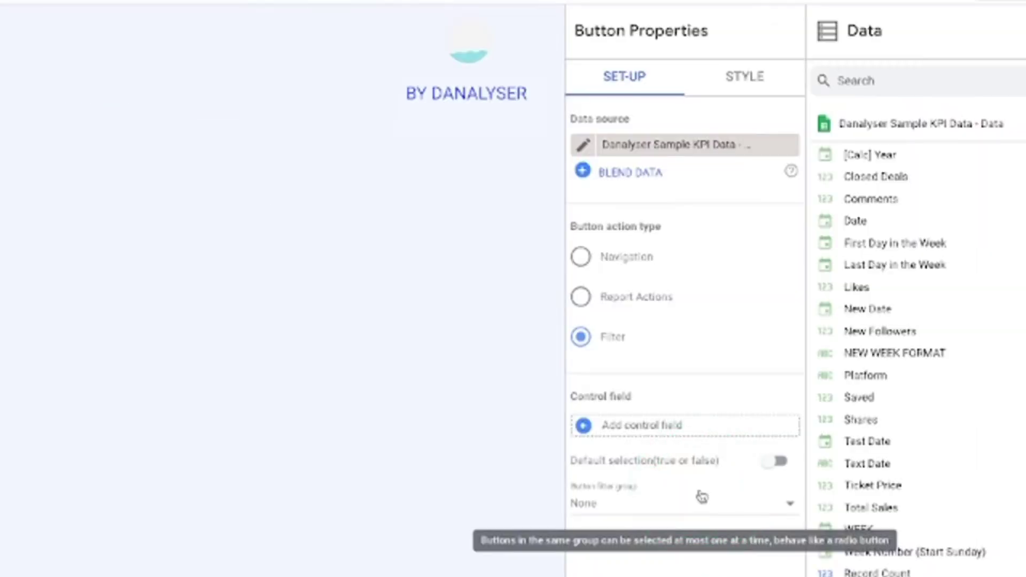
{"action": "left_click", "coordinate": [697, 434]}
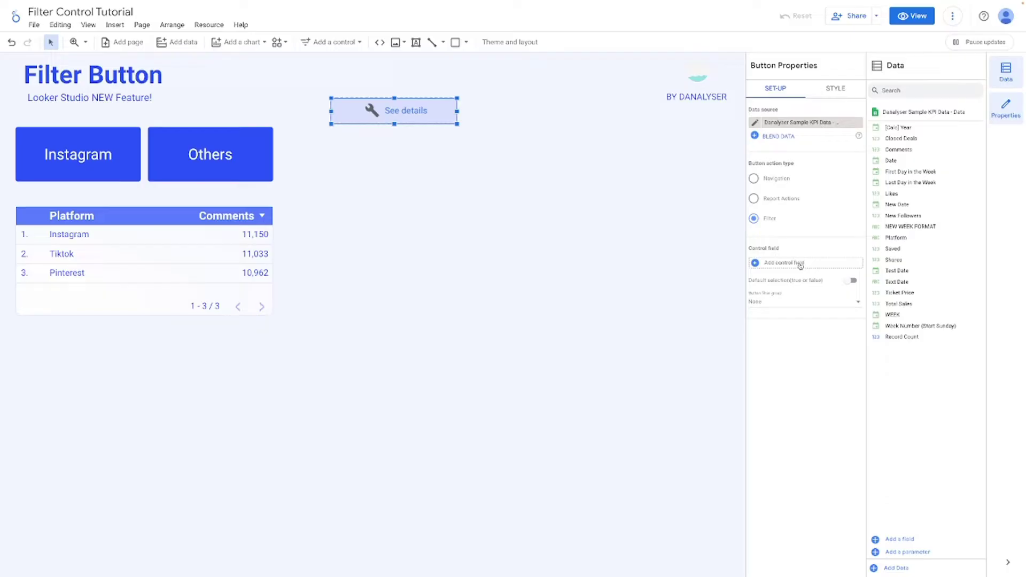
- Insert a plain table below the new button with Date and Platform as dimensions and Comments as the metric
{"action": "left_click", "coordinate": [230, 43]}
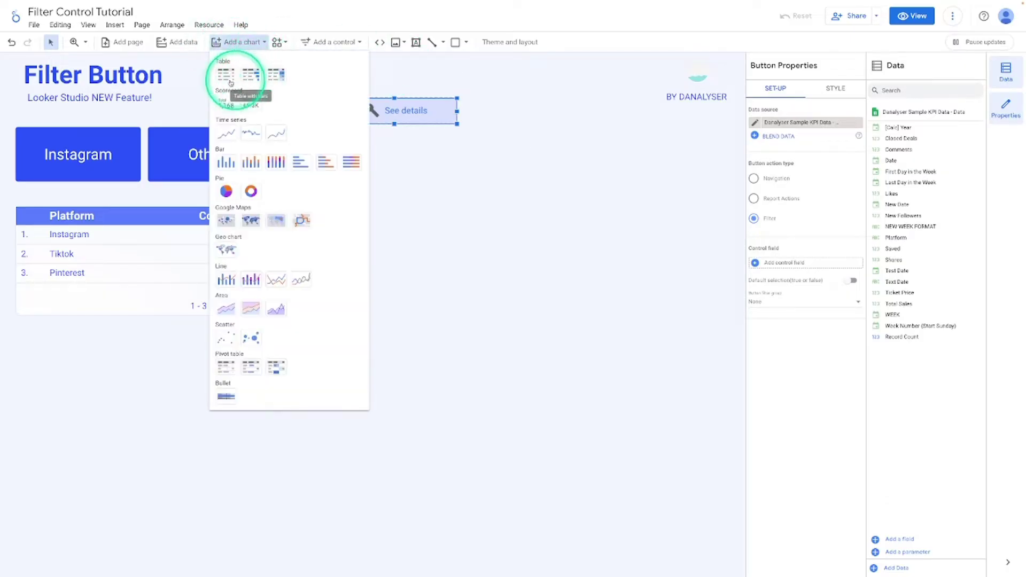
{"action": "left_click", "coordinate": [224, 80]}
{"action": "left_click", "coordinate": [308, 294]}
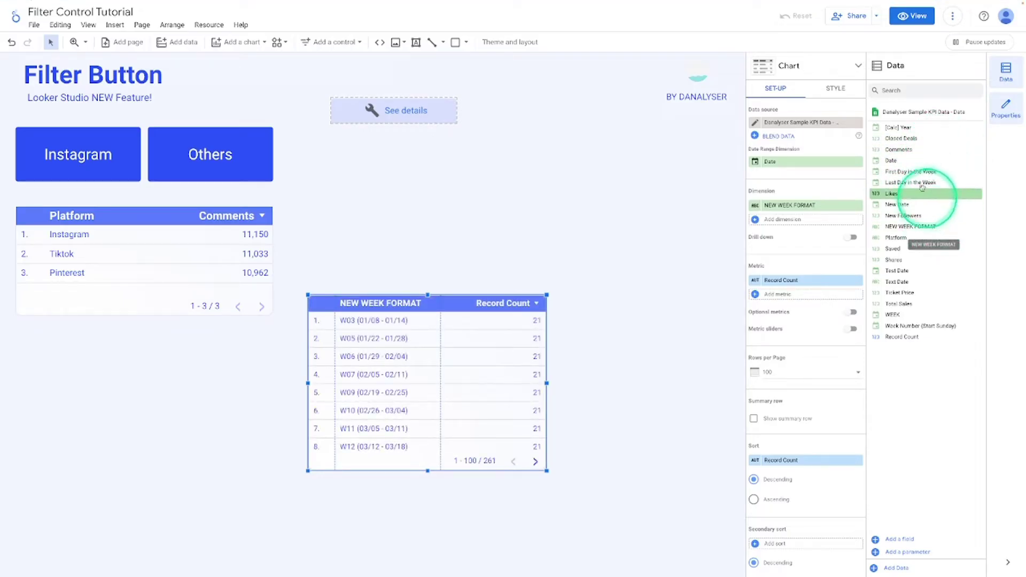
{"action": "left_click_drag", "start_coordinate": [902, 161], "coordinate": [802, 205]}
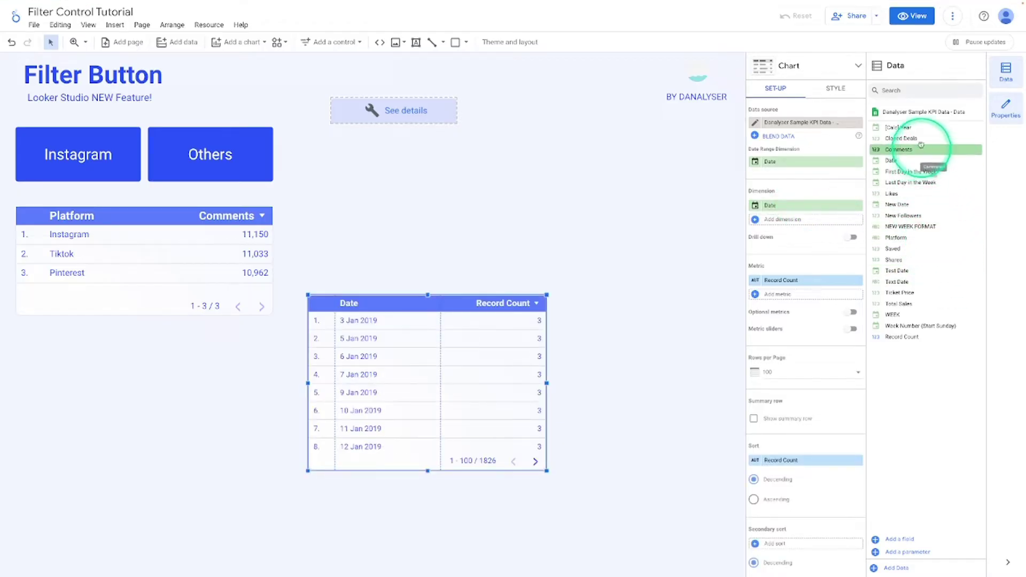
{"action": "left_click_drag", "start_coordinate": [915, 237], "coordinate": [807, 219]}
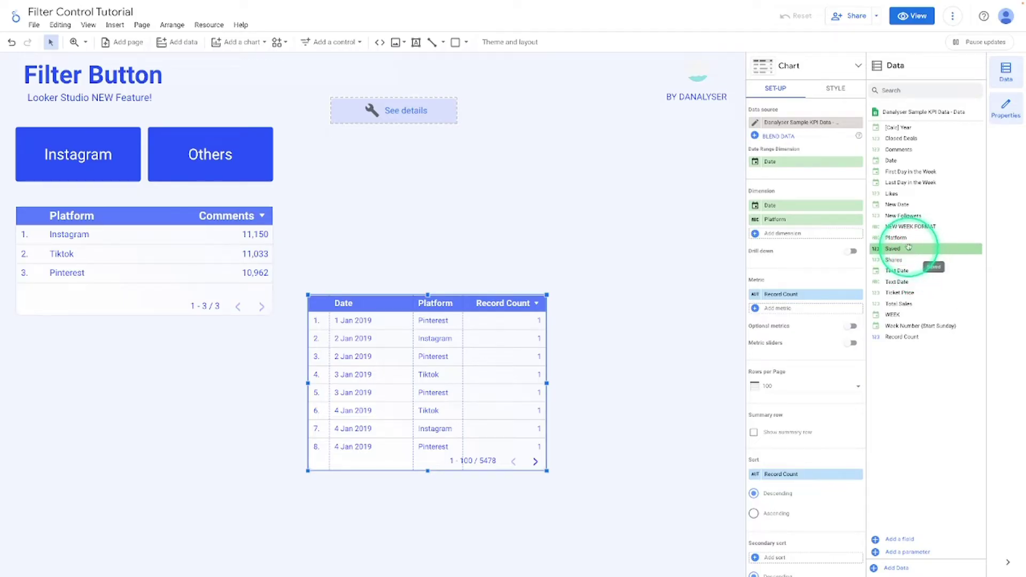
{"action": "left_click_drag", "start_coordinate": [903, 150], "coordinate": [783, 293]}
- Move the new table up slightly and widen it to the right
{"action": "left_click_drag", "start_coordinate": [488, 418], "coordinate": [484, 388]}
{"action": "left_click_drag", "start_coordinate": [541, 354], "coordinate": [648, 354]}
{"action": "left_click", "coordinate": [585, 355]}
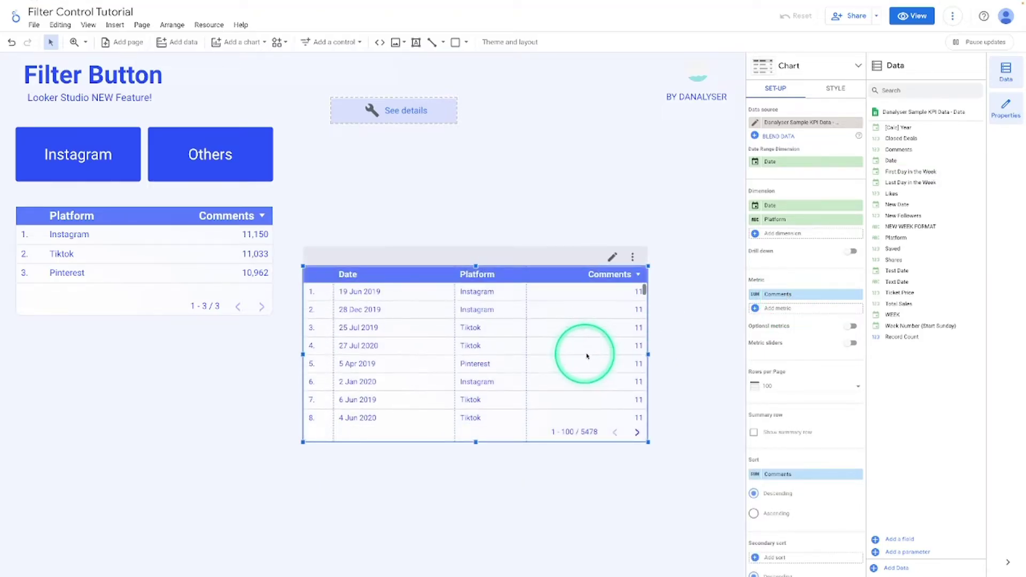
- Sort the new table by Date in descending order and nudge it upward
{"action": "scroll", "coordinate": [796, 408], "scroll_direction": "down", "scroll_amount": 1}
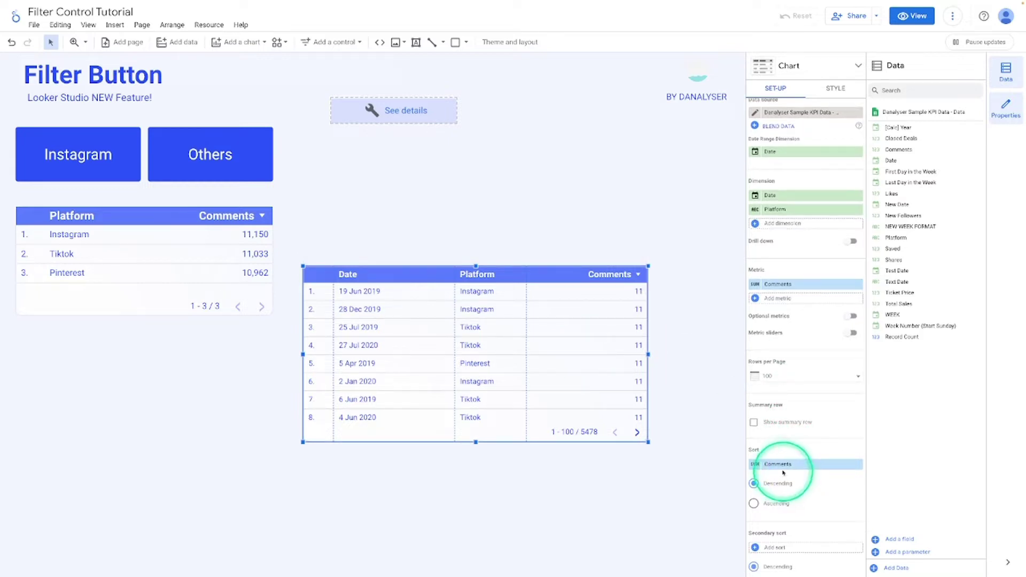
{"action": "left_click", "coordinate": [783, 466]}
{"action": "left_click", "coordinate": [783, 470]}
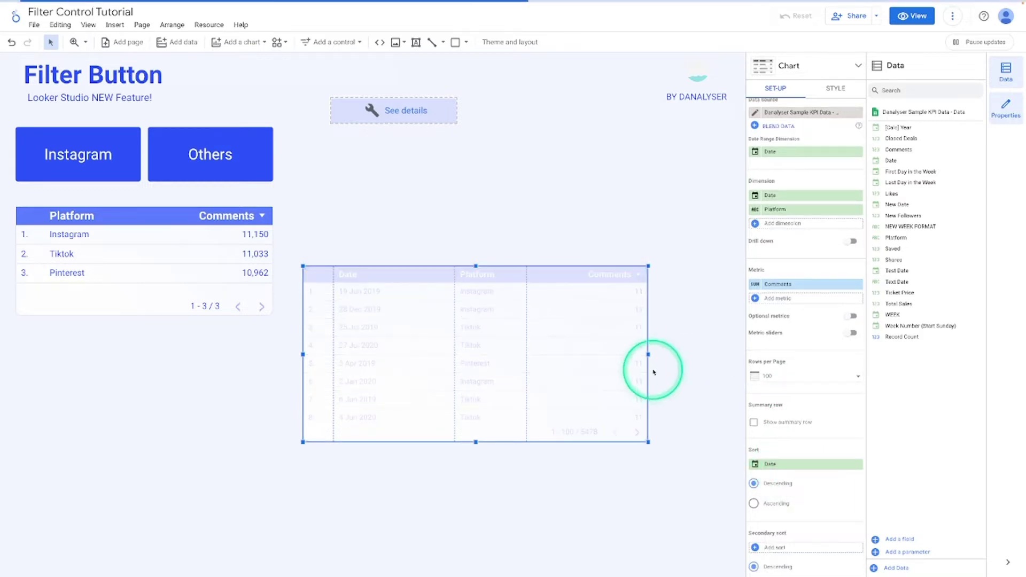
{"action": "left_click_drag", "start_coordinate": [607, 384], "coordinate": [609, 363]}
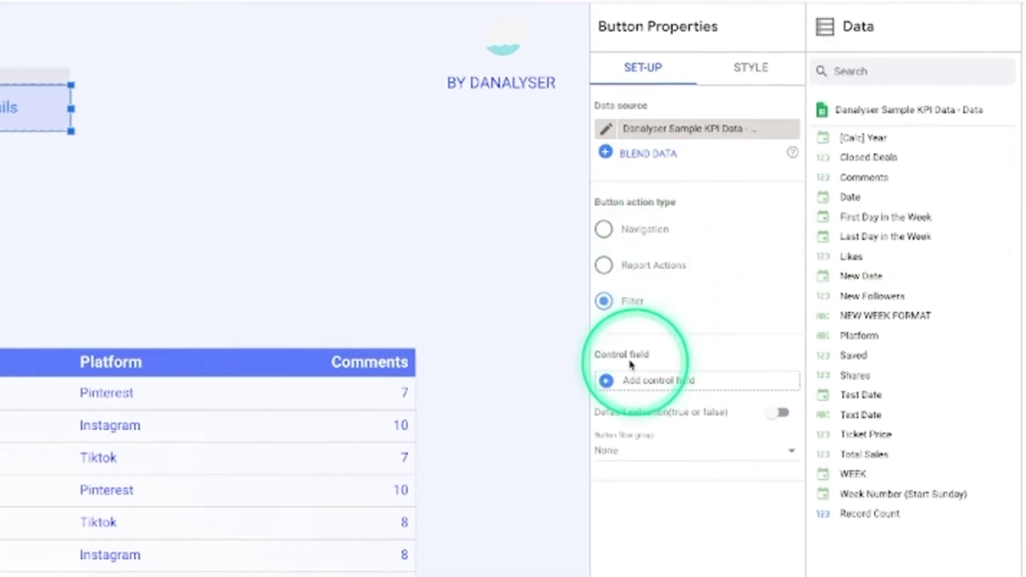
- Create a calculated control field for the filter button named Pinterest with the formula Platform = 'Pinterest'
{"action": "left_click", "coordinate": [606, 382]}
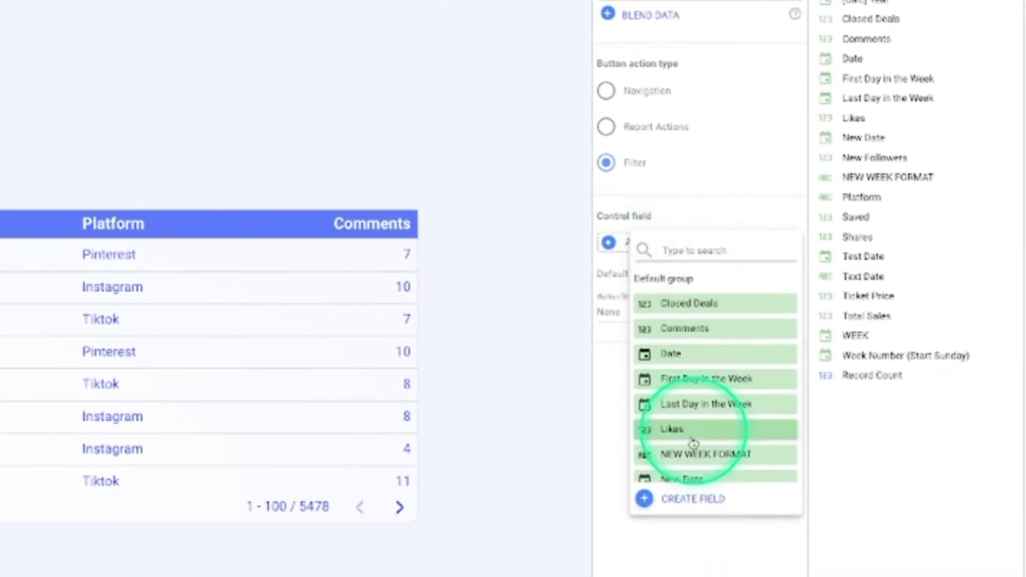
{"action": "left_click", "coordinate": [682, 500]}
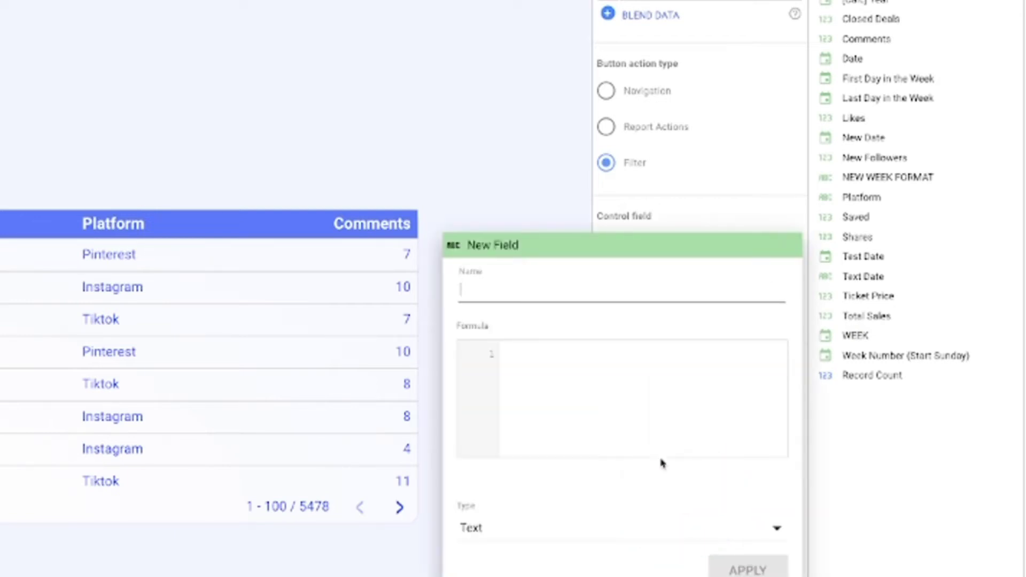
{"action": "left_click", "coordinate": [599, 377]}
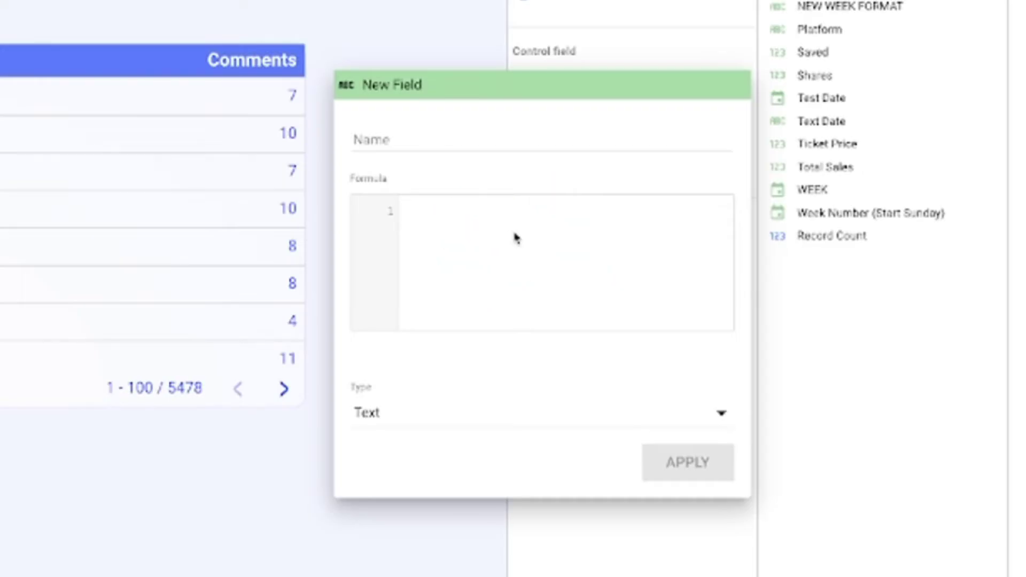
{"action": "type", "text": "Platfor"}
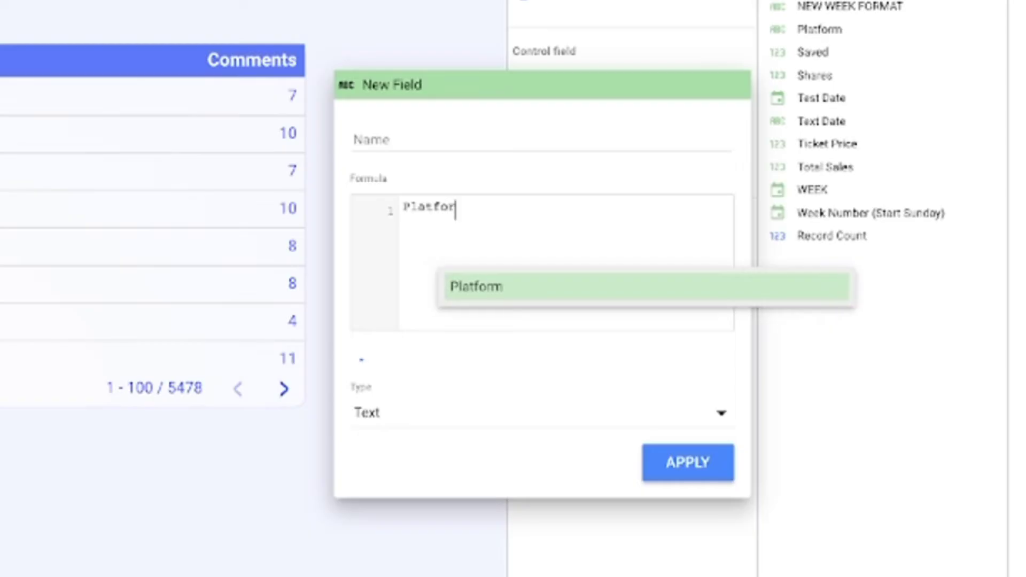
{"action": "key", "text": "Return"}
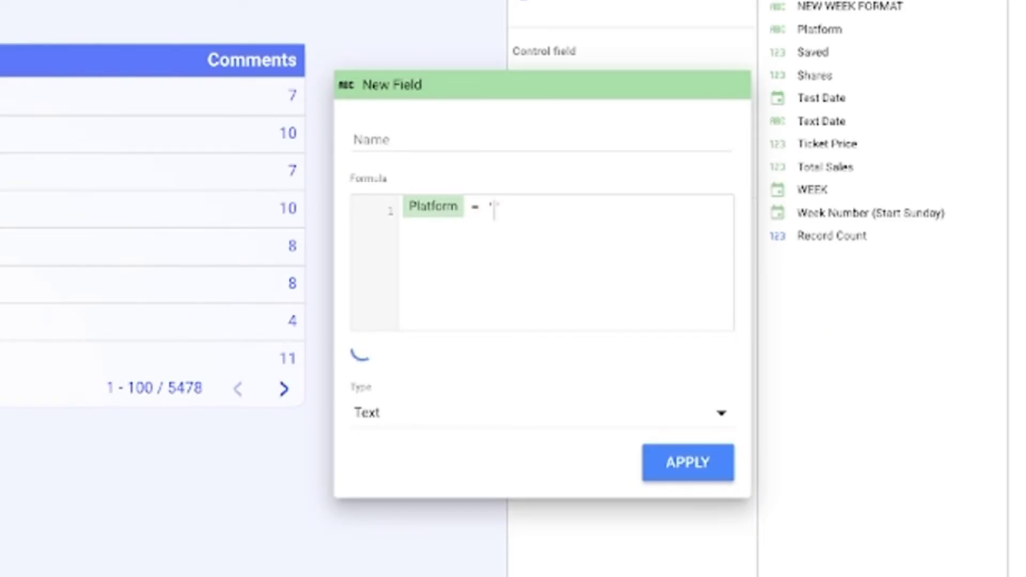
{"action": "type", "text": "interest"}
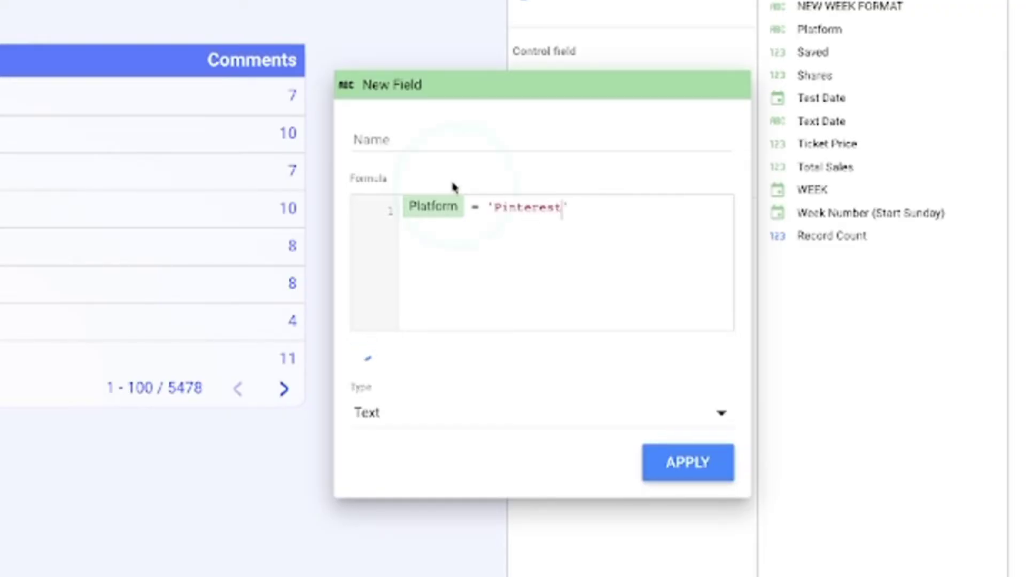
{"action": "left_click", "coordinate": [399, 138]}
{"action": "type", "text": "Pinterest"}
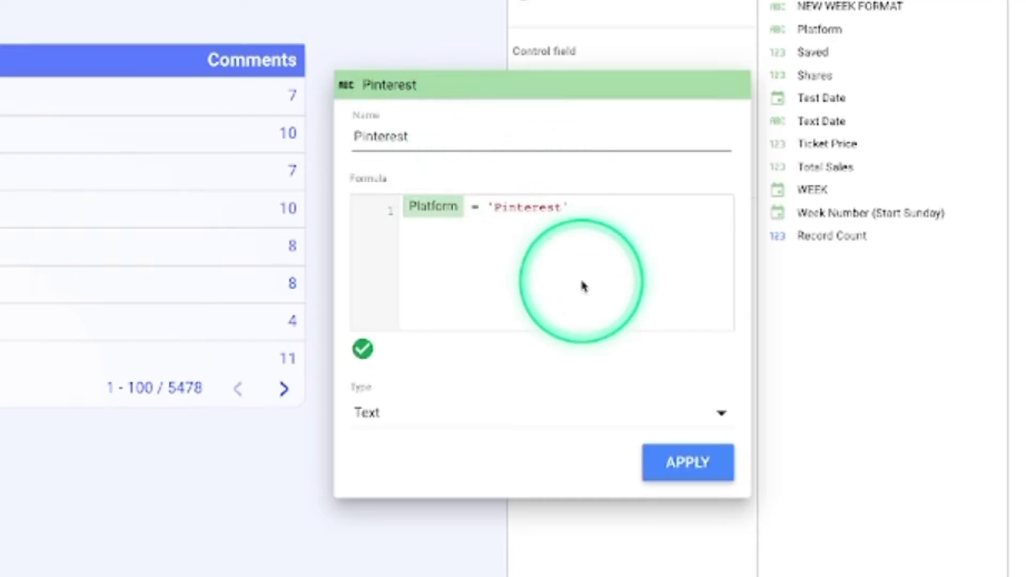
{"action": "left_click", "coordinate": [699, 467]}
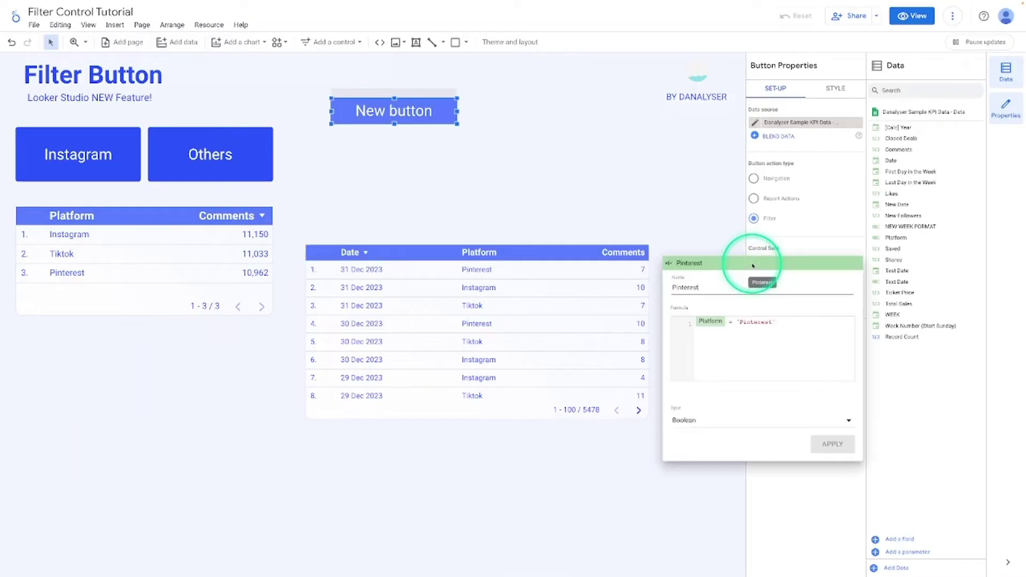
- Review the Pinterest field's formula against the Platform values in the table and close the field editor
{"action": "left_click", "coordinate": [772, 323]}
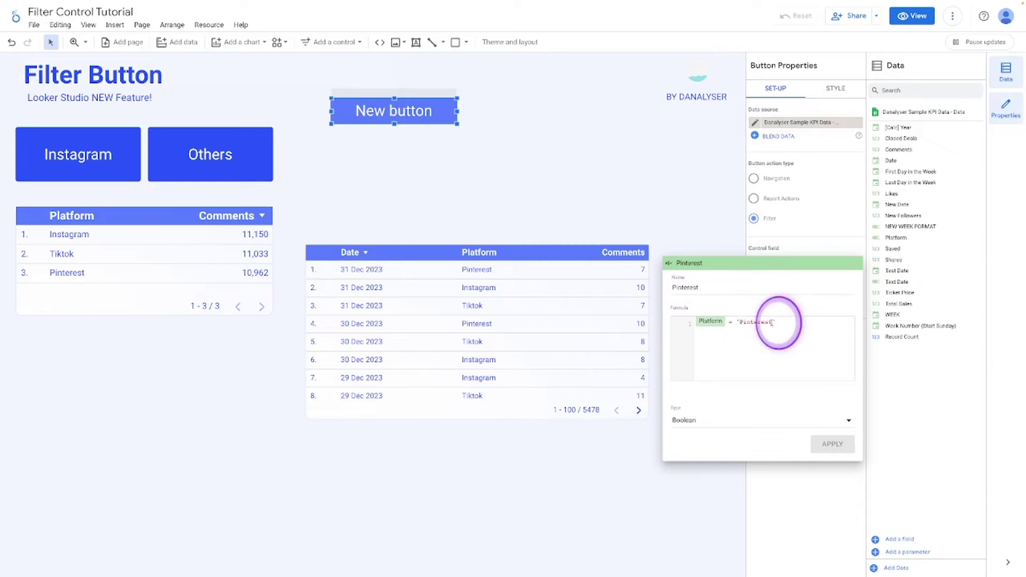
{"action": "double_click", "coordinate": [772, 322]}
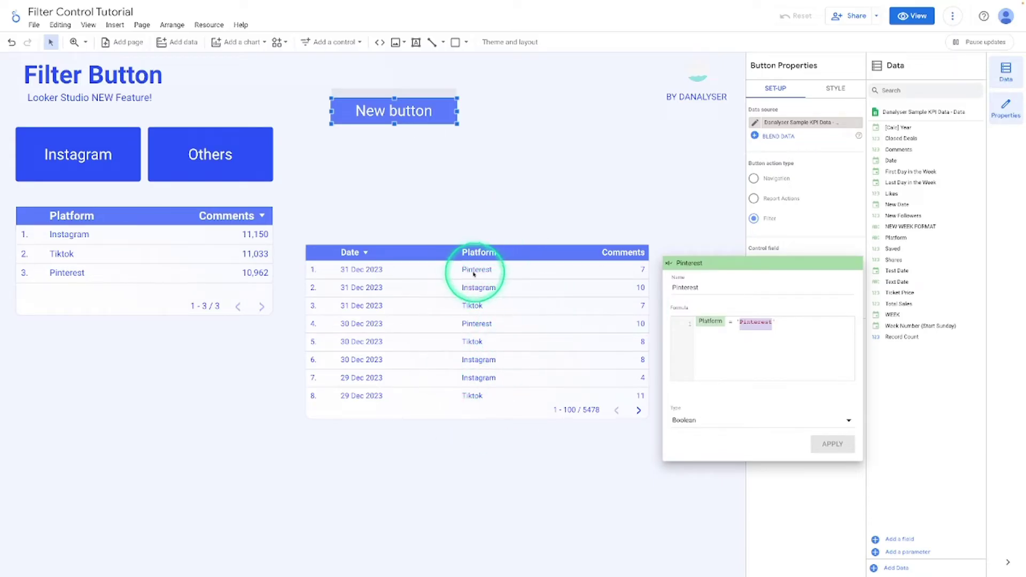
{"action": "left_click", "coordinate": [742, 323]}
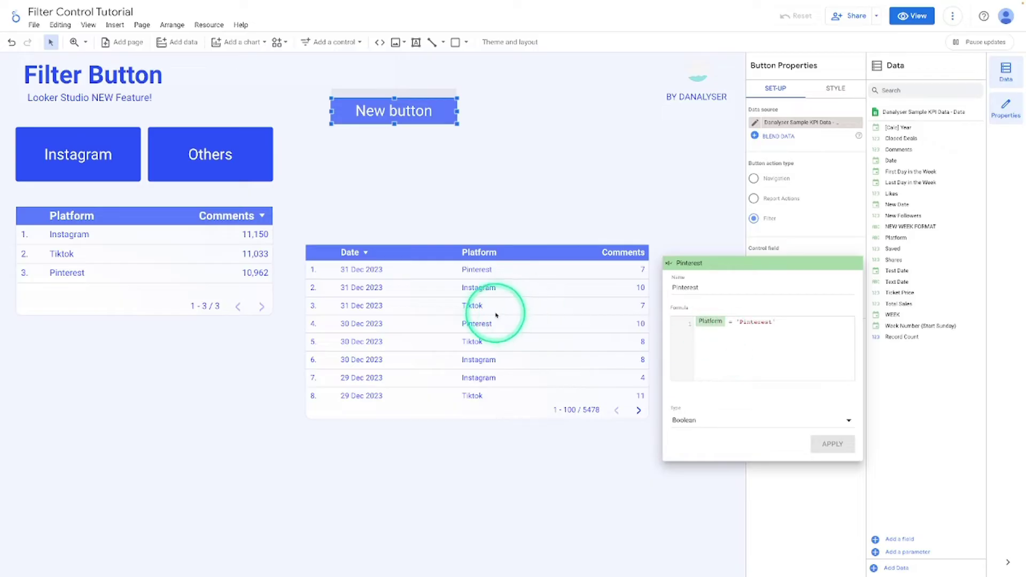
{"action": "left_click", "coordinate": [833, 444]}
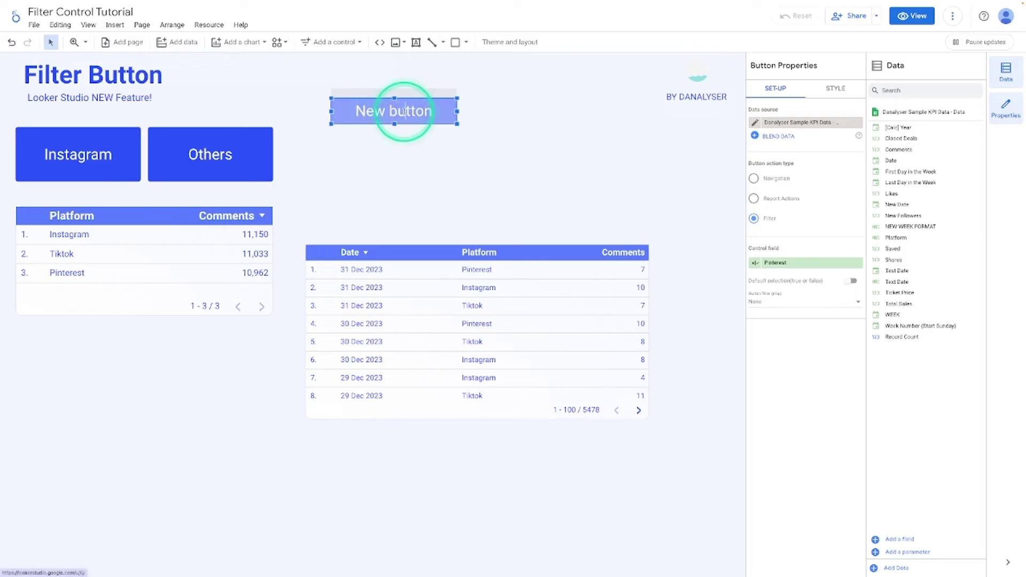
- Change the new filter button's label to Pinterest
{"action": "double_click", "coordinate": [424, 111]}
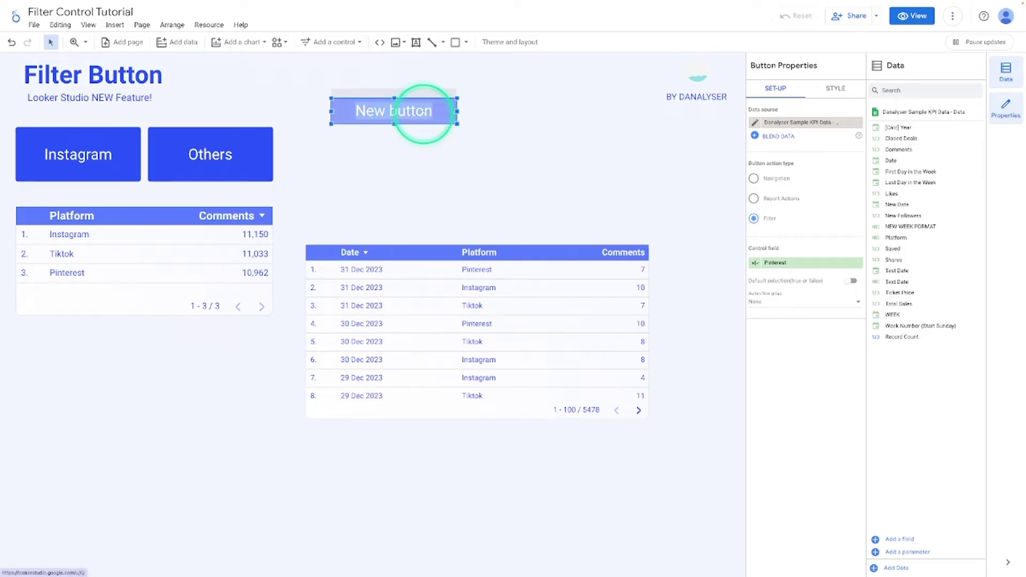
{"action": "type", "text": "Pinterest"}
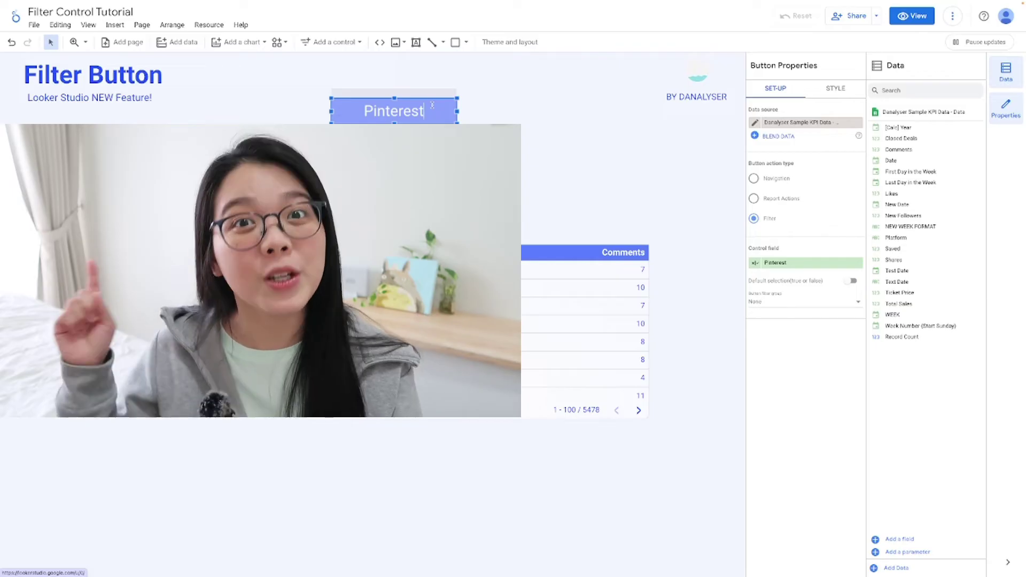
- Preview the report, apply the Pinterest filter button, check the rows of the date table, and clear the filter
{"action": "left_click", "coordinate": [915, 17]}
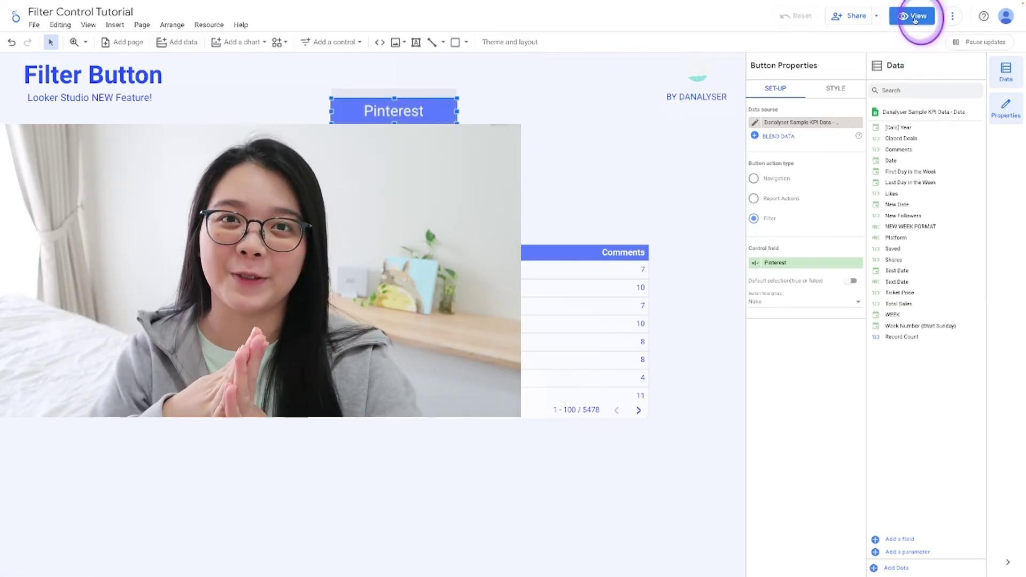
{"action": "left_click", "coordinate": [528, 98]}
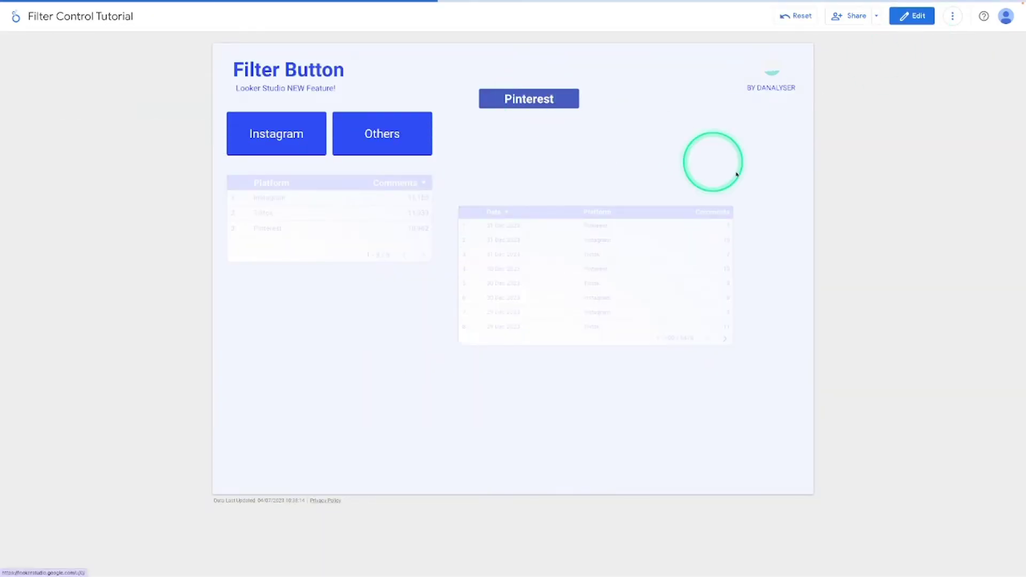
{"action": "scroll", "coordinate": [627, 236], "scroll_direction": "down", "scroll_amount": 2}
{"action": "scroll", "coordinate": [627, 267], "scroll_direction": "down", "scroll_amount": 20}
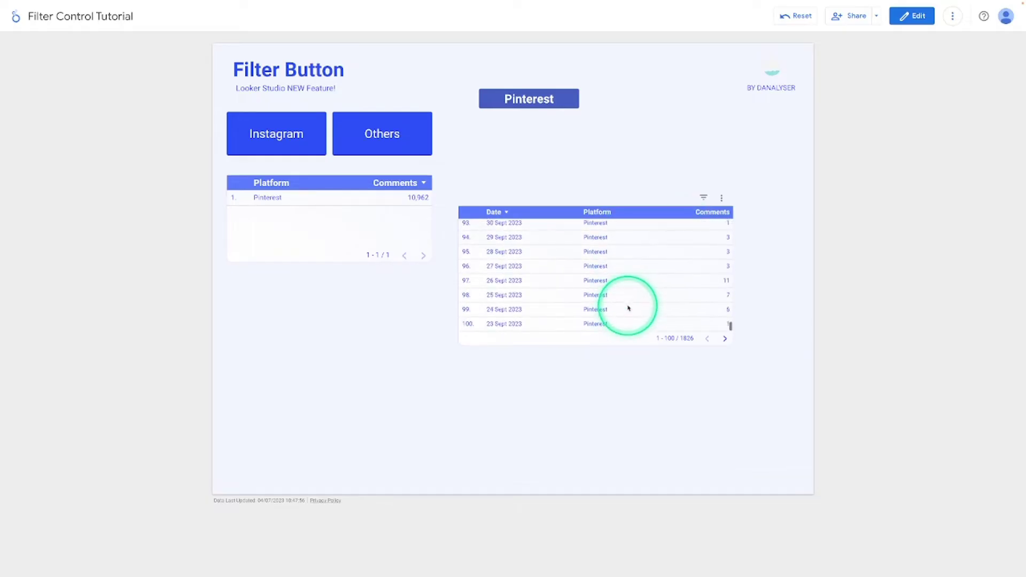
{"action": "scroll", "coordinate": [628, 307], "scroll_direction": "up", "scroll_amount": 20}
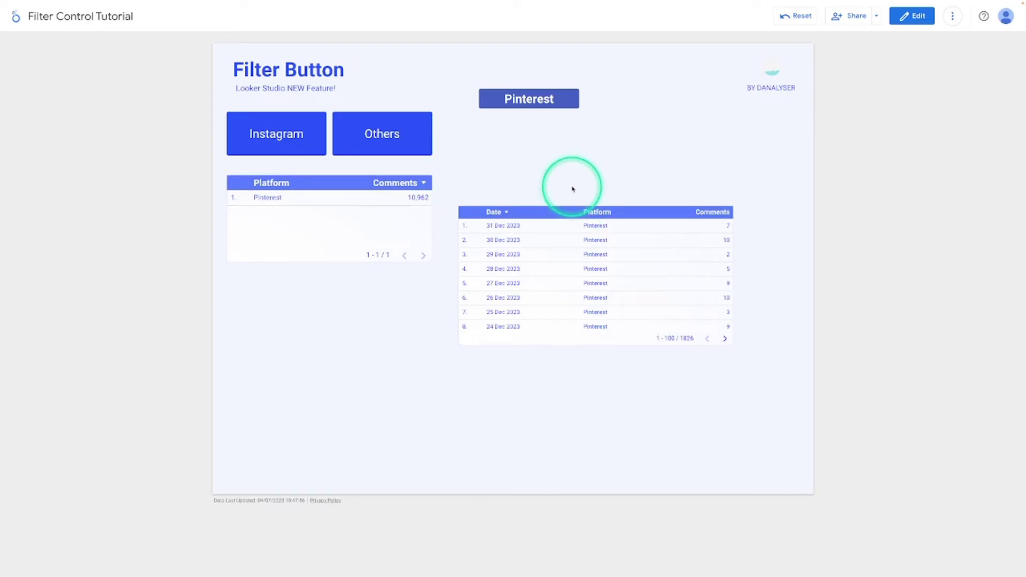
{"action": "left_click", "coordinate": [524, 105]}
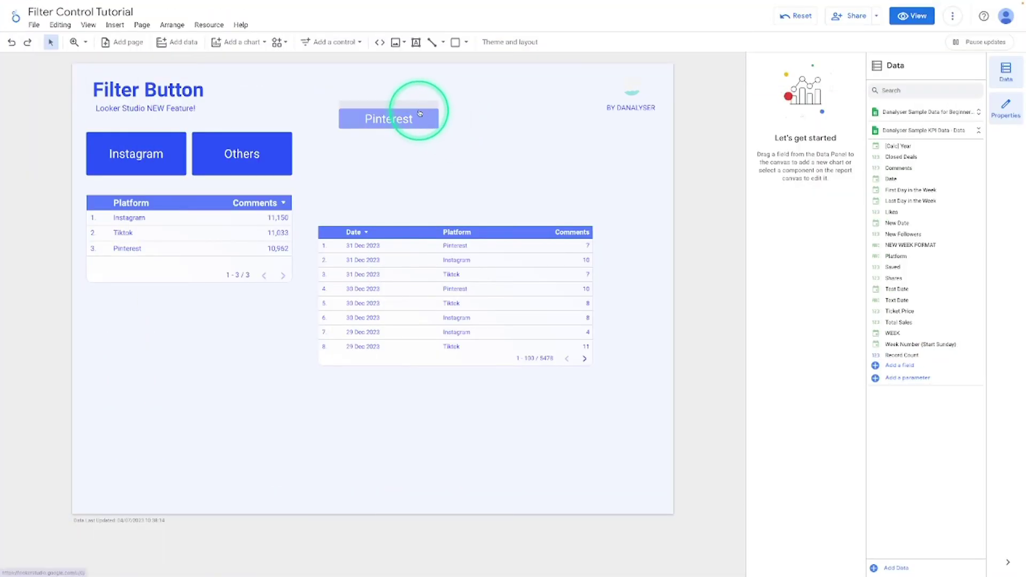
- Duplicate the Pinterest filter button and place the copy directly beside the original above the date table
{"action": "left_click", "coordinate": [420, 113]}
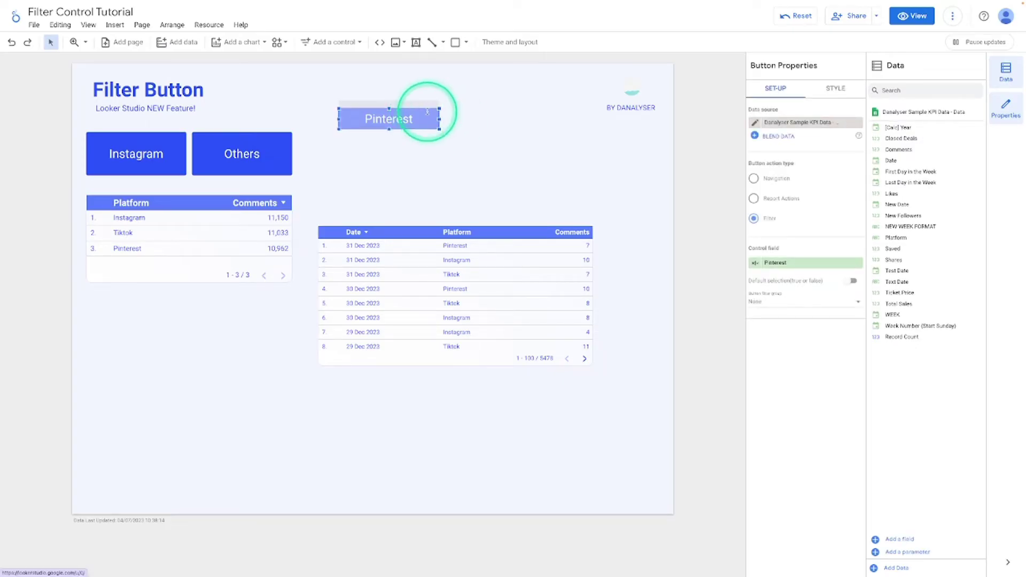
{"action": "key", "text": "ctrl+d"}
{"action": "left_click", "coordinate": [406, 121]}
{"action": "left_click_drag", "start_coordinate": [406, 121], "coordinate": [516, 107]}
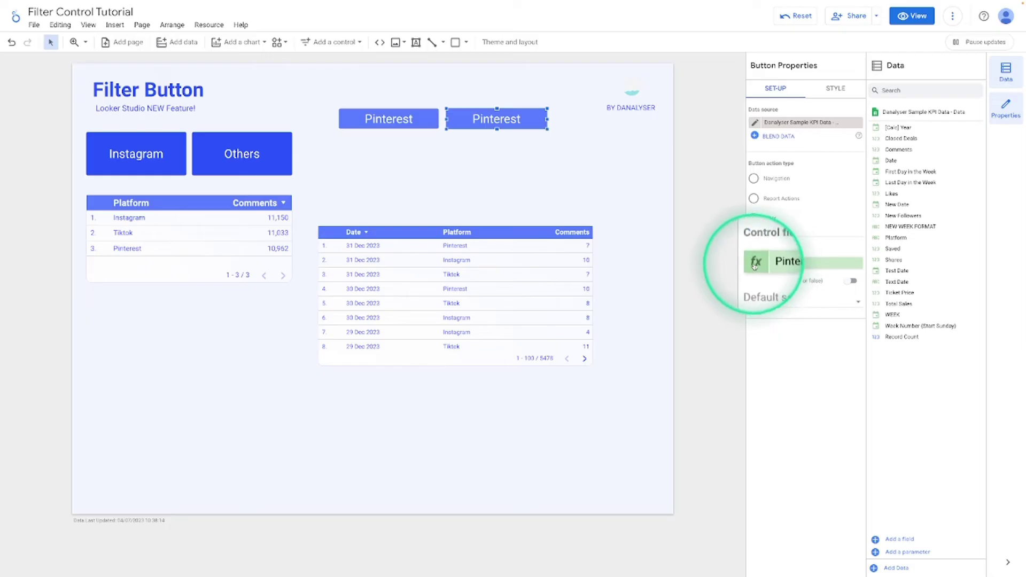
- Extend the copied button's control field formula to Platform = 'Pinterest' OR Platform = 'Tiktok' and apply it
{"action": "left_click", "coordinate": [755, 266]}
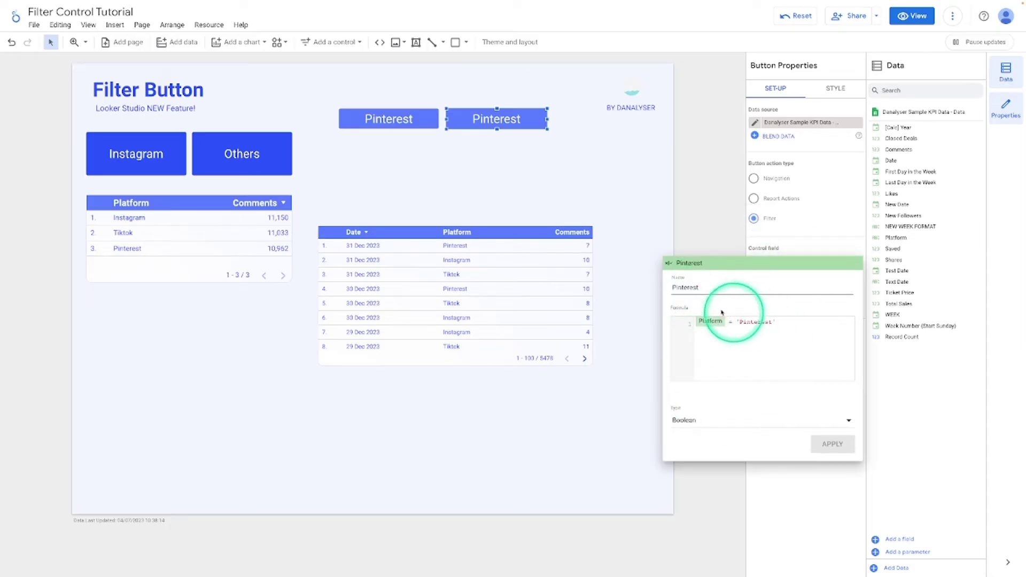
{"action": "left_click", "coordinate": [785, 323]}
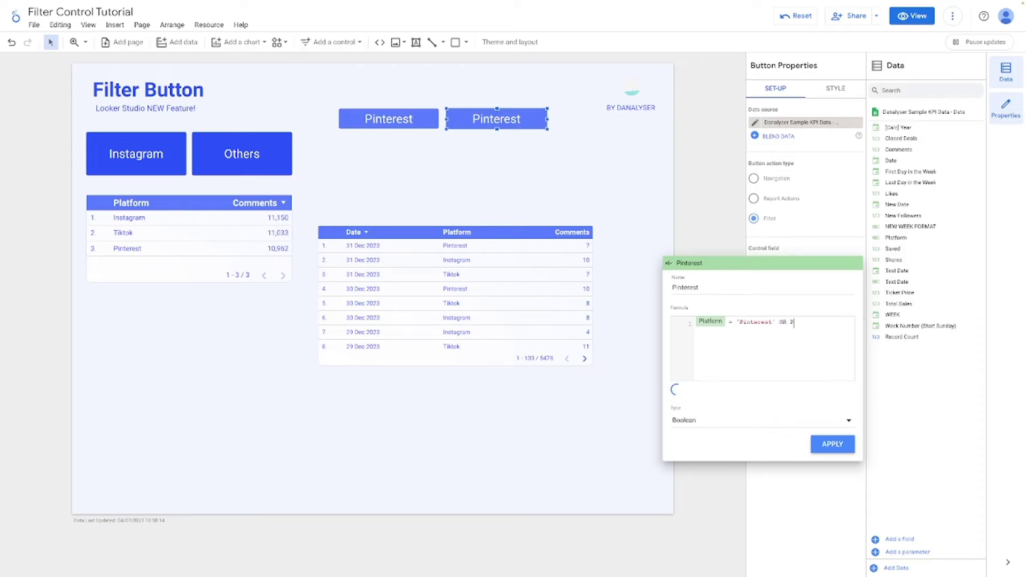
{"action": "type", "text": "latform ="}
{"action": "left_click_drag", "start_coordinate": [813, 320], "coordinate": [869, 324]}
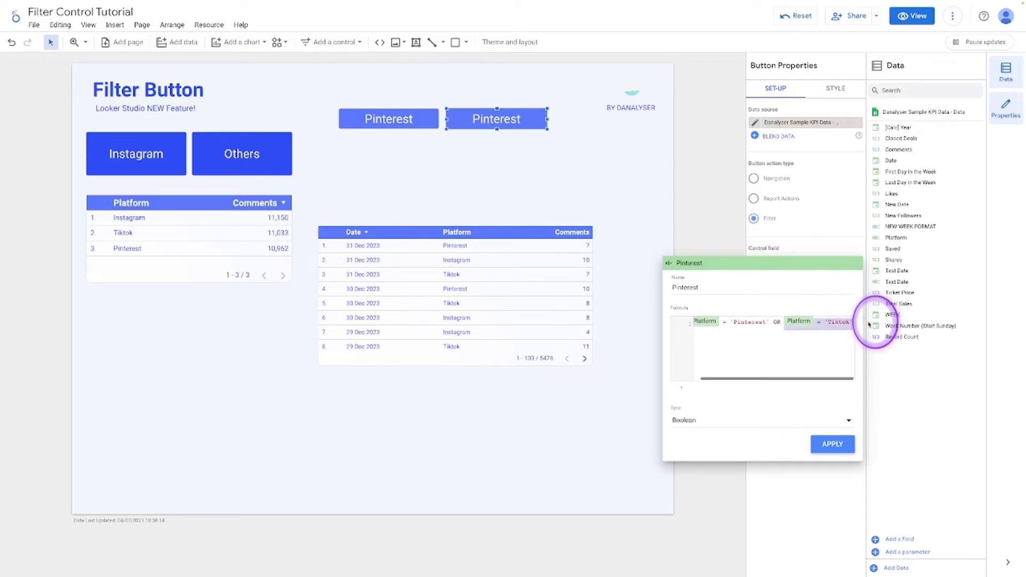
{"action": "left_click", "coordinate": [784, 321]}
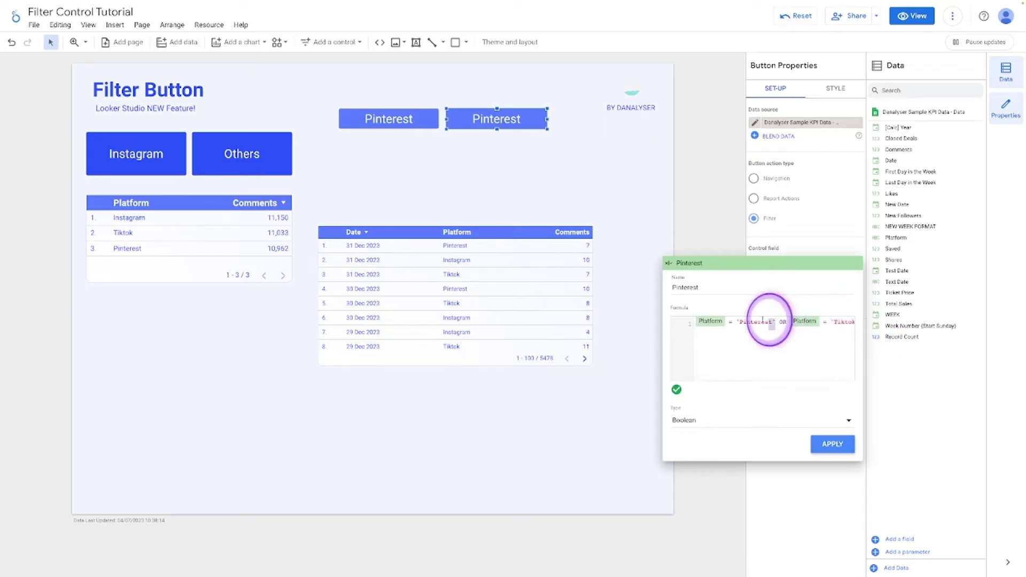
{"action": "left_click_drag", "start_coordinate": [796, 321], "coordinate": [896, 332]}
{"action": "left_click", "coordinate": [790, 321]}
{"action": "double_click", "coordinate": [774, 323]}
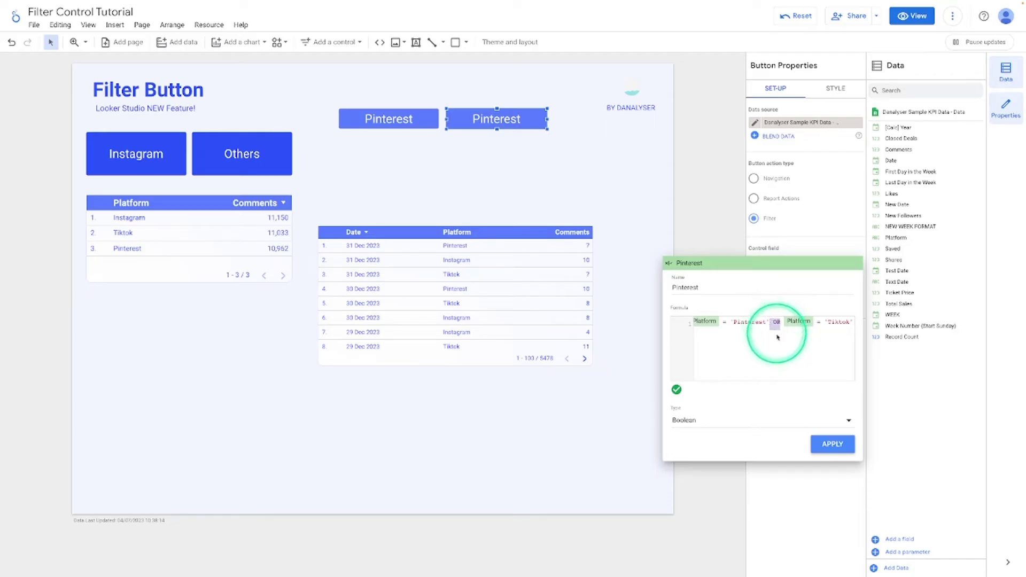
{"action": "left_click", "coordinate": [813, 340]}
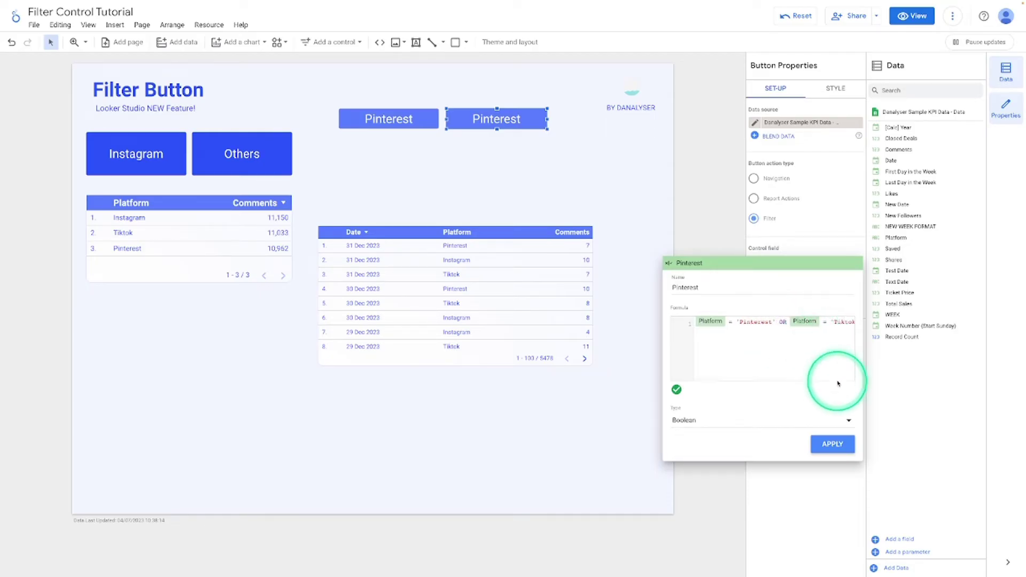
{"action": "left_click", "coordinate": [835, 444]}
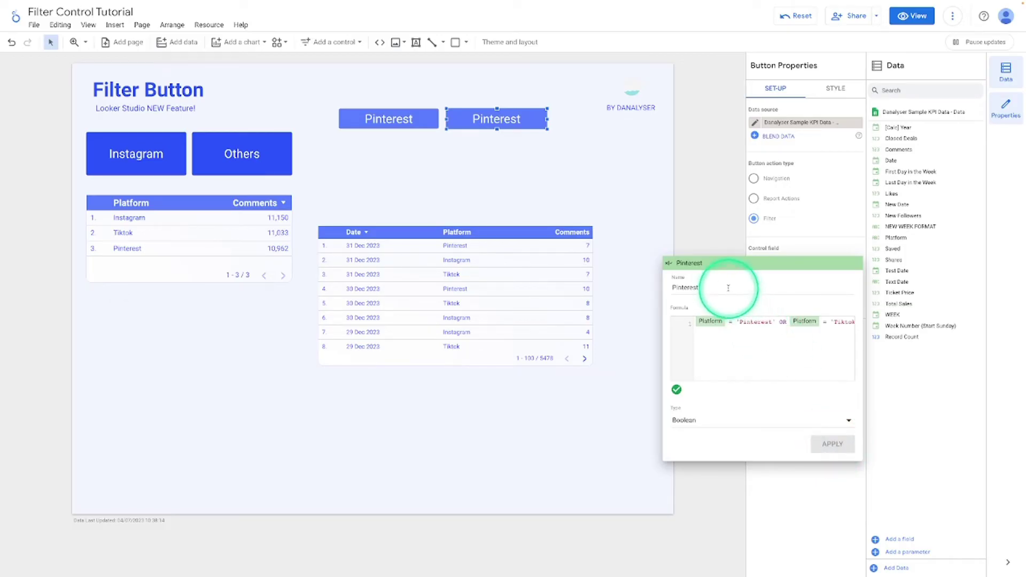
- Rename the copied button's control field to Pinterest & Tiktok and change the button's label to Others
{"action": "type", "text": "& Tiktok"}
{"action": "left_click", "coordinate": [830, 444]}
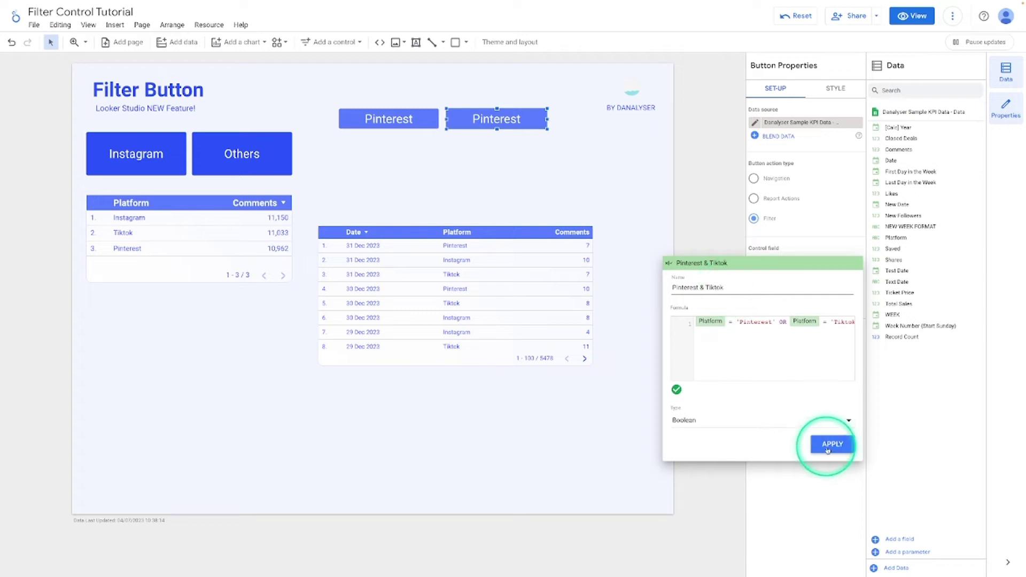
{"action": "left_click", "coordinate": [850, 240]}
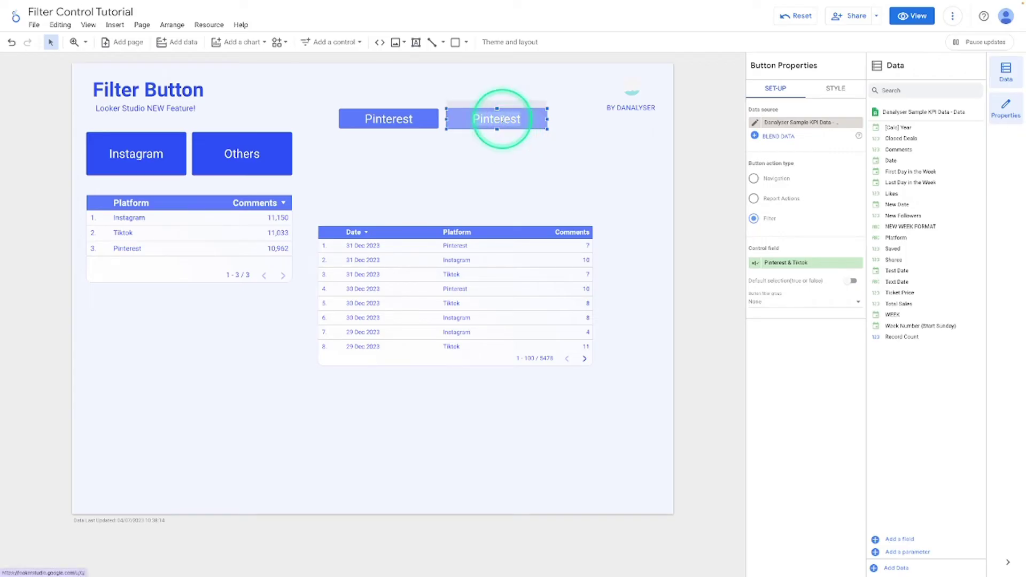
{"action": "double_click", "coordinate": [502, 119]}
{"action": "type", "text": "Others"}
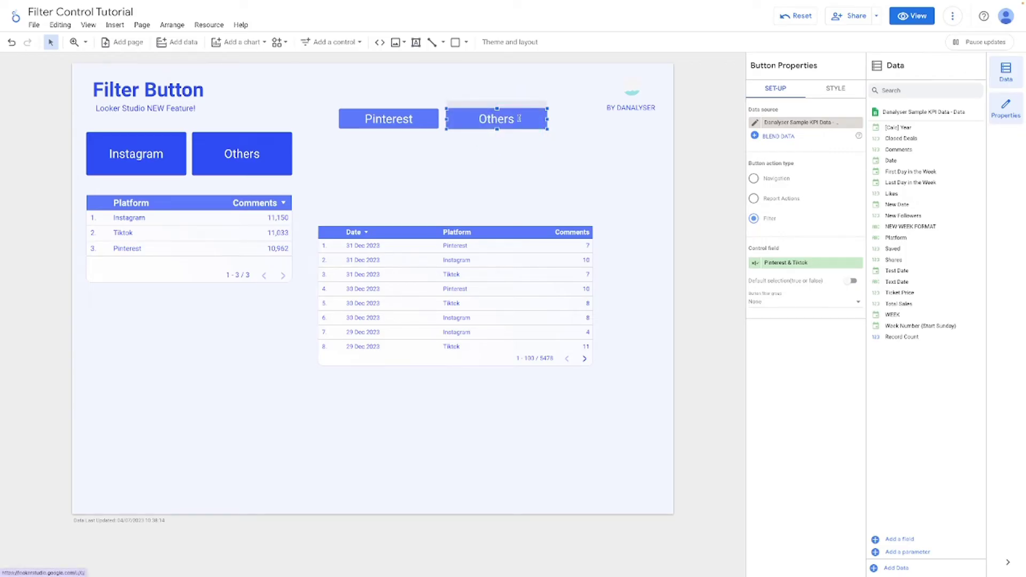
- Change the original Pinterest button's control field formula to Platform = 'Instagram' and apply it
{"action": "left_click", "coordinate": [385, 119]}
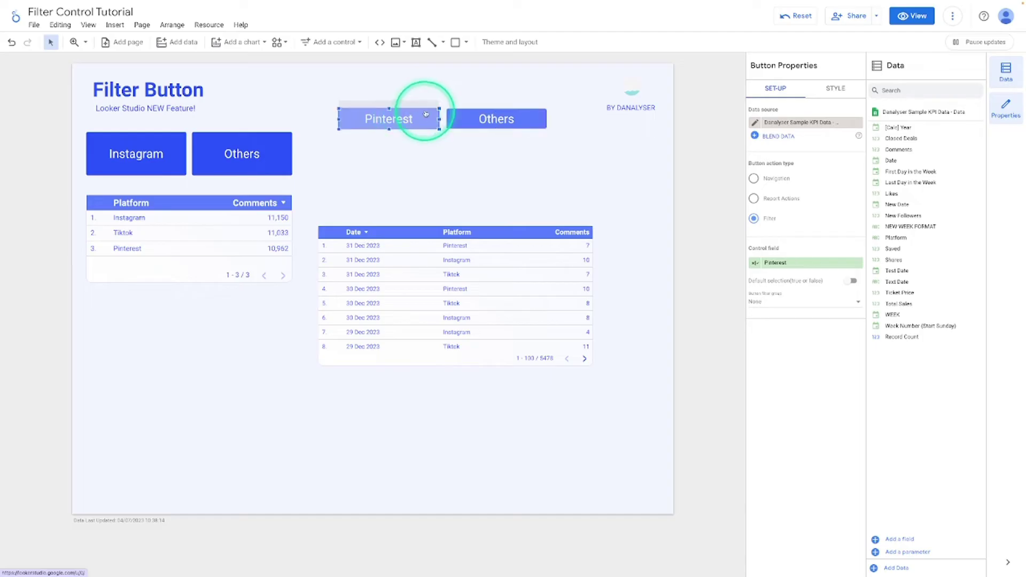
{"action": "double_click", "coordinate": [426, 114]}
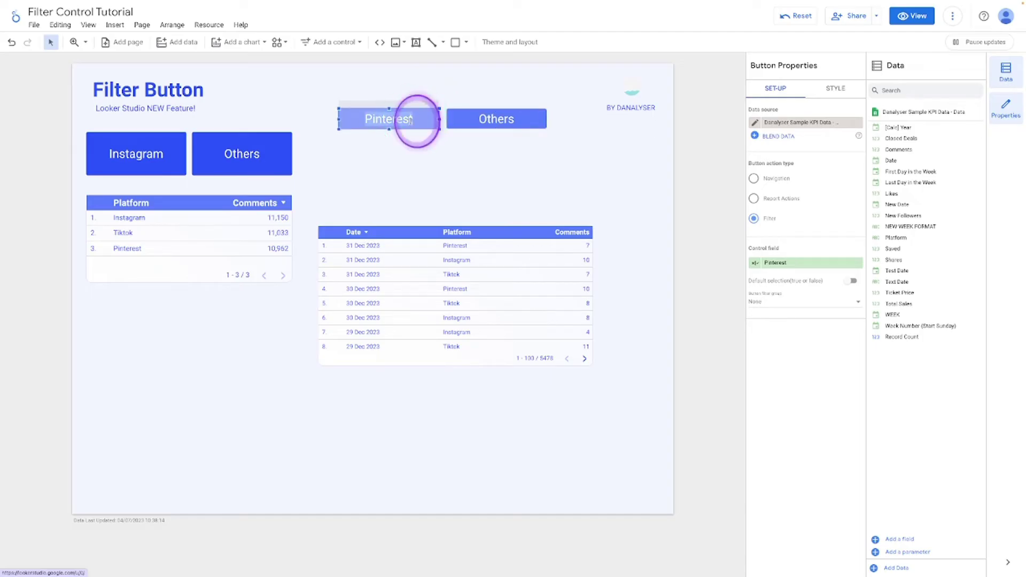
{"action": "left_click", "coordinate": [764, 262]}
{"action": "left_click_drag", "start_coordinate": [772, 321], "coordinate": [740, 322]}
{"action": "type", "text": "Instagram'"}
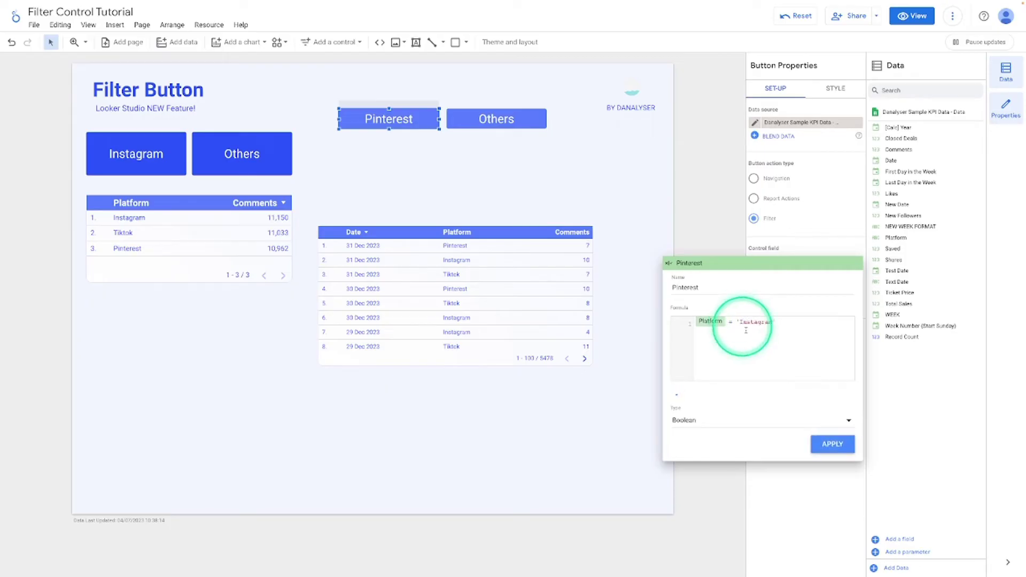
{"action": "left_click", "coordinate": [832, 444]}
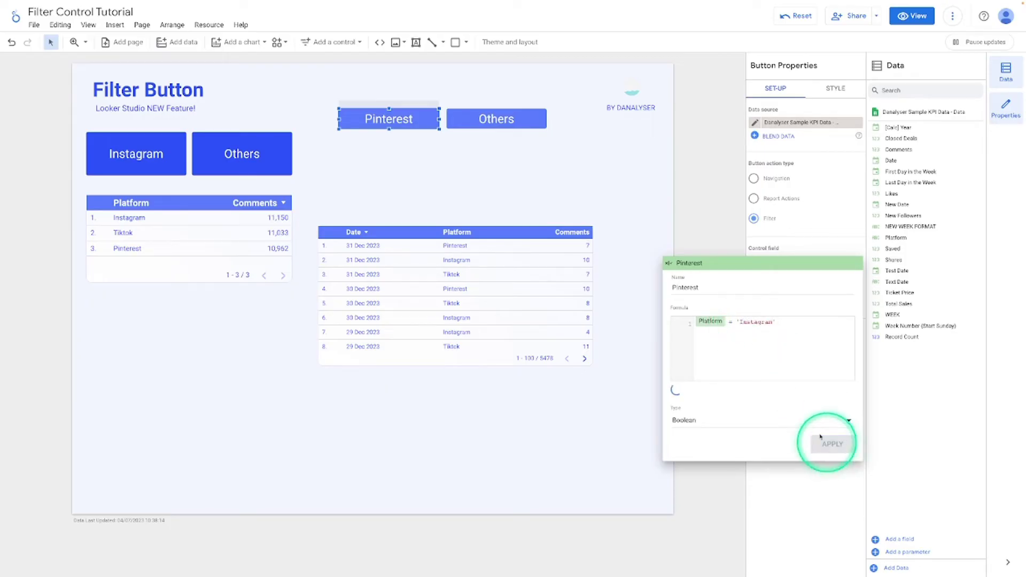
- Change the original Pinterest filter button's label to Instagram
{"action": "left_click", "coordinate": [412, 120]}
{"action": "type", "text": "Instagram"}
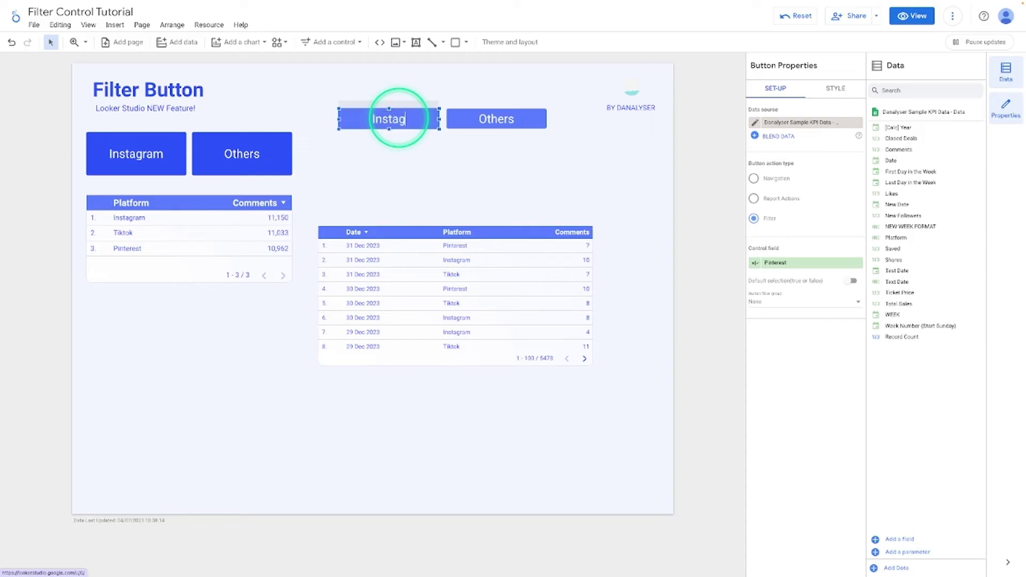
{"action": "left_click", "coordinate": [501, 159]}
- Preview the report, apply the new Instagram and Others filter buttons together to check the tables, and clear both filters
{"action": "left_click", "coordinate": [912, 16]}
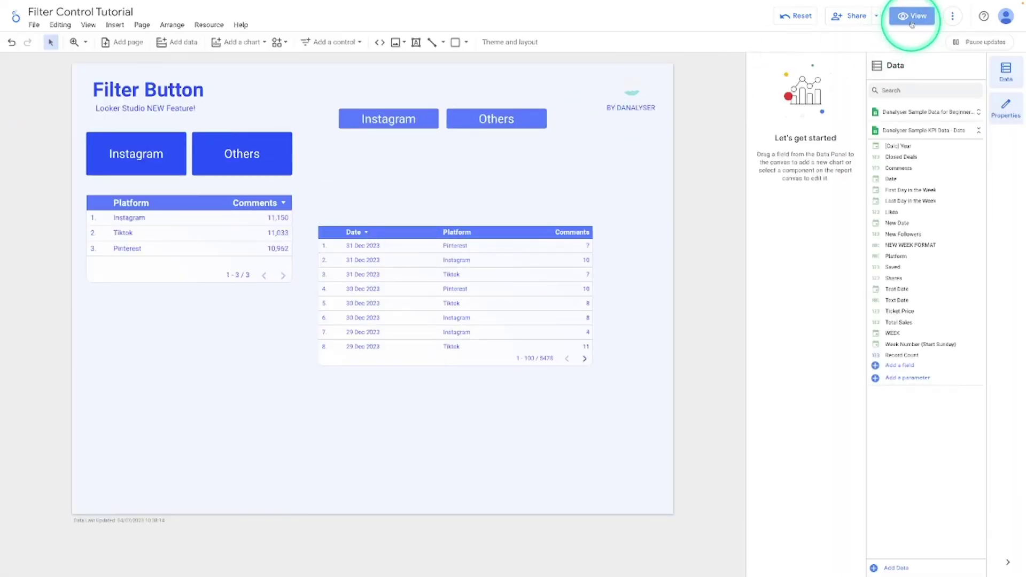
{"action": "left_click", "coordinate": [912, 16]}
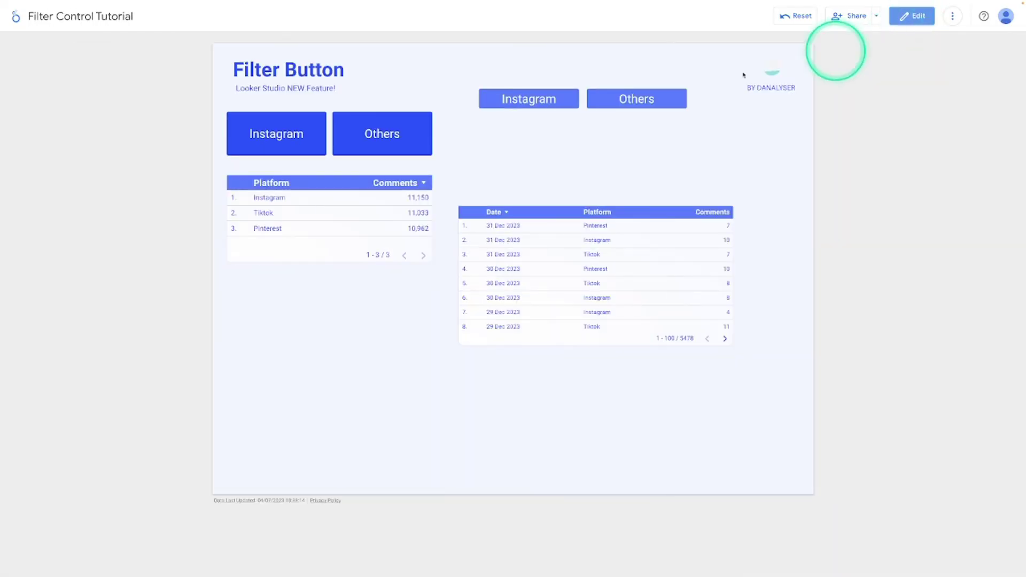
{"action": "left_click", "coordinate": [534, 105]}
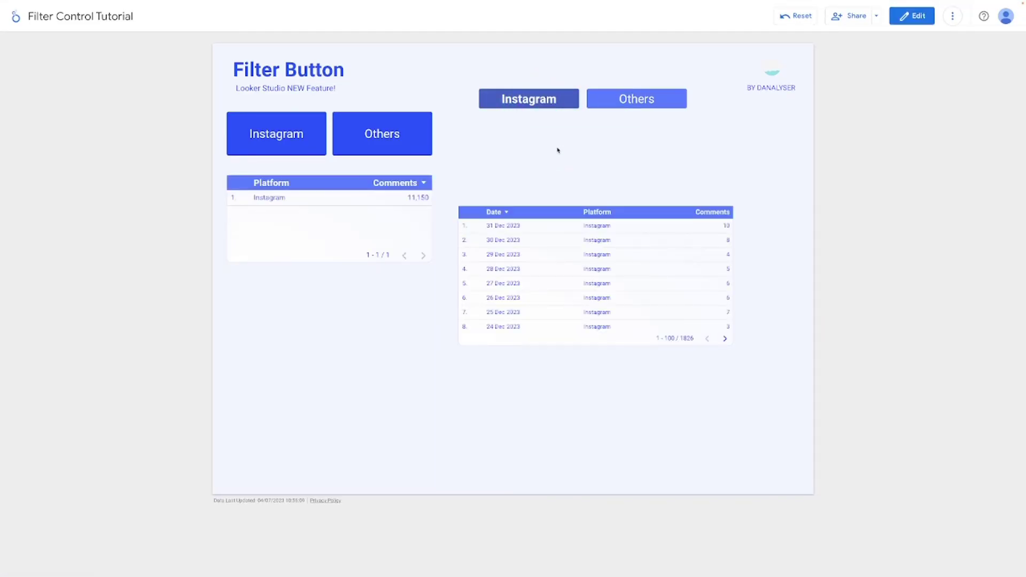
{"action": "left_click", "coordinate": [630, 106]}
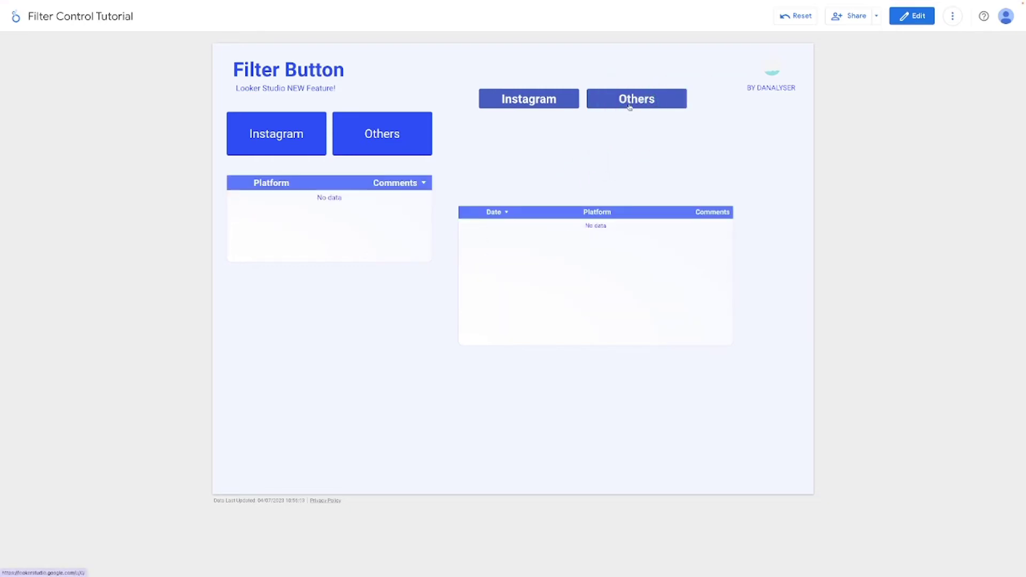
{"action": "left_click", "coordinate": [557, 261]}
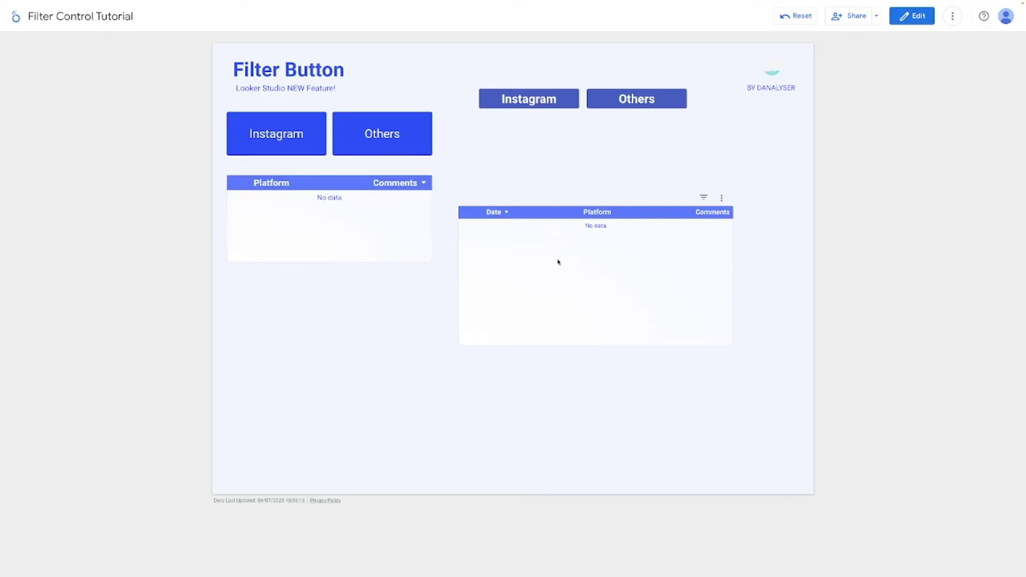
{"action": "left_click", "coordinate": [561, 96]}
{"action": "left_click", "coordinate": [636, 109]}
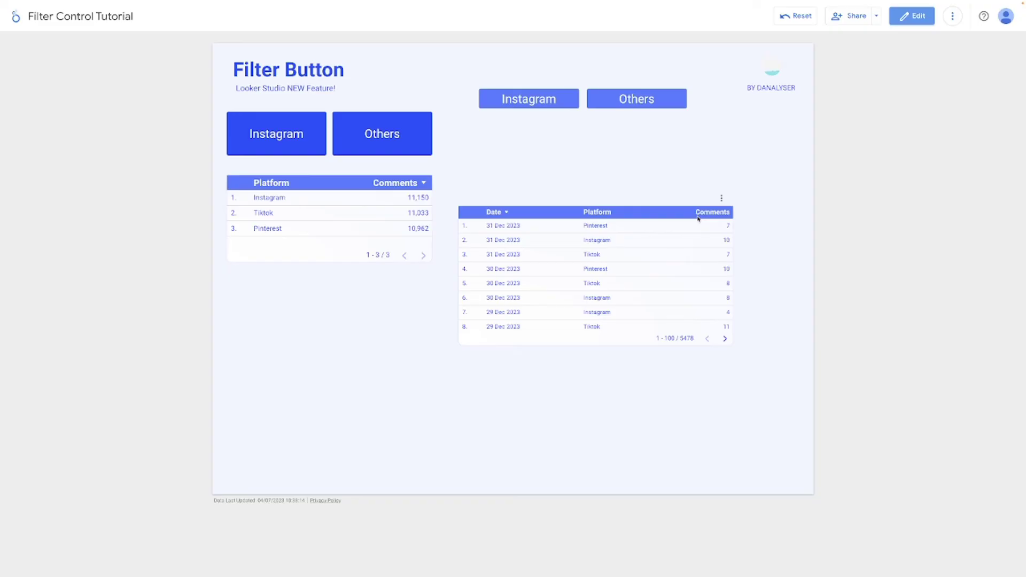
- Return to editing and assign the Instagram button above the date table to button filter group 1
{"action": "left_click", "coordinate": [912, 16]}
{"action": "left_click", "coordinate": [385, 113]}
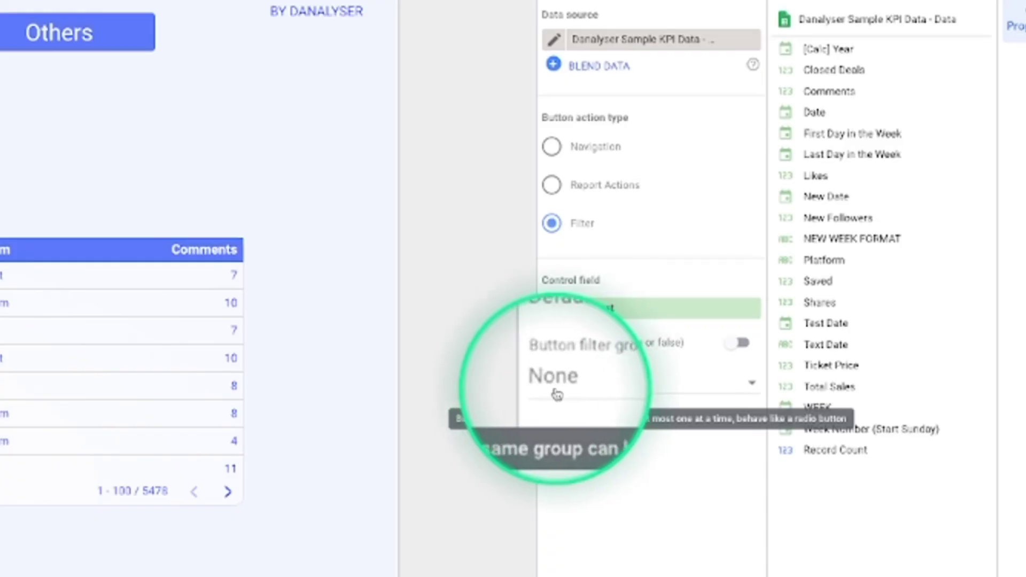
{"action": "left_click", "coordinate": [555, 393]}
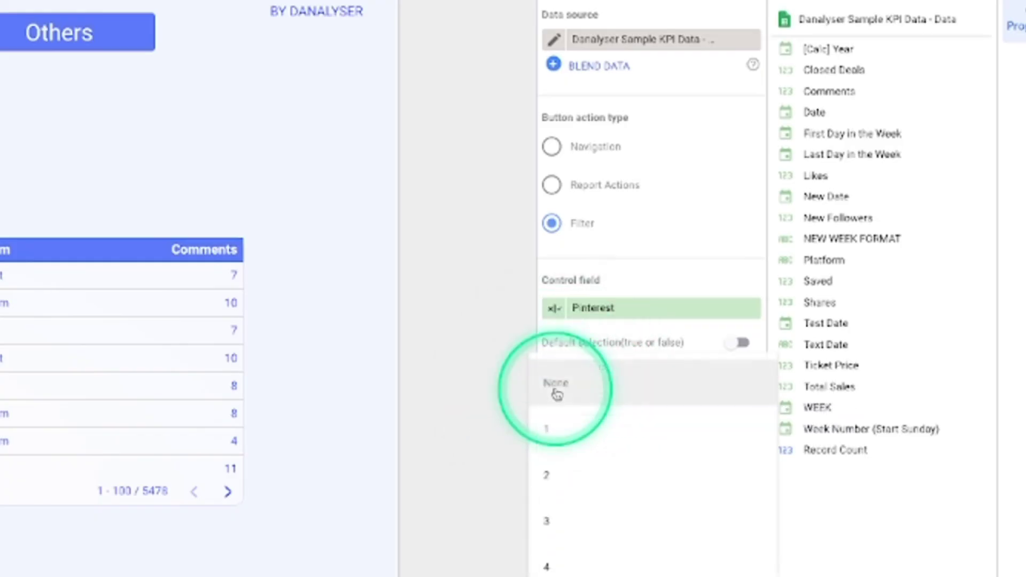
{"action": "left_click", "coordinate": [572, 442]}
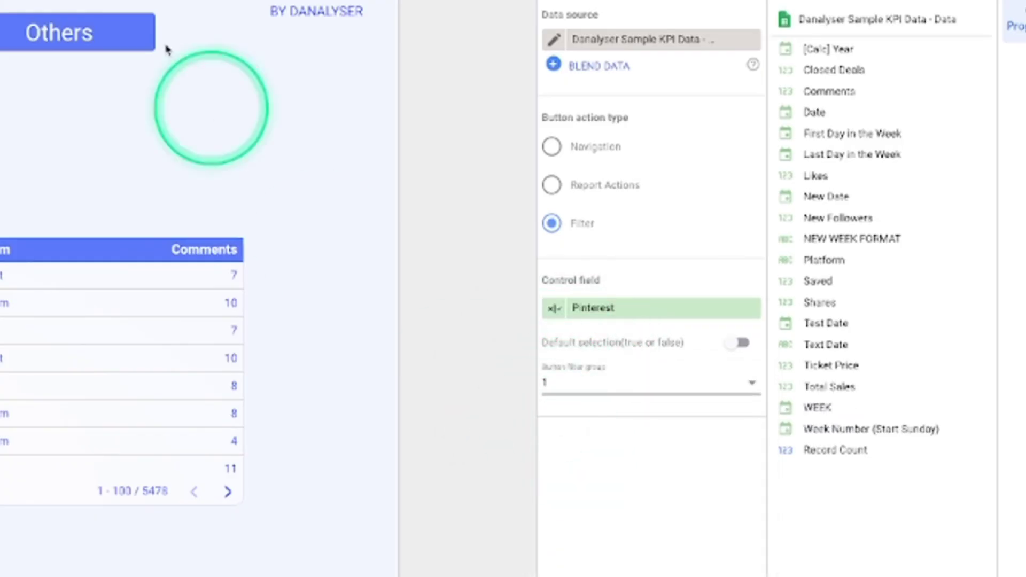
- Assign the Others button above the date table to button filter group 1 as well
{"action": "left_click", "coordinate": [75, 20]}
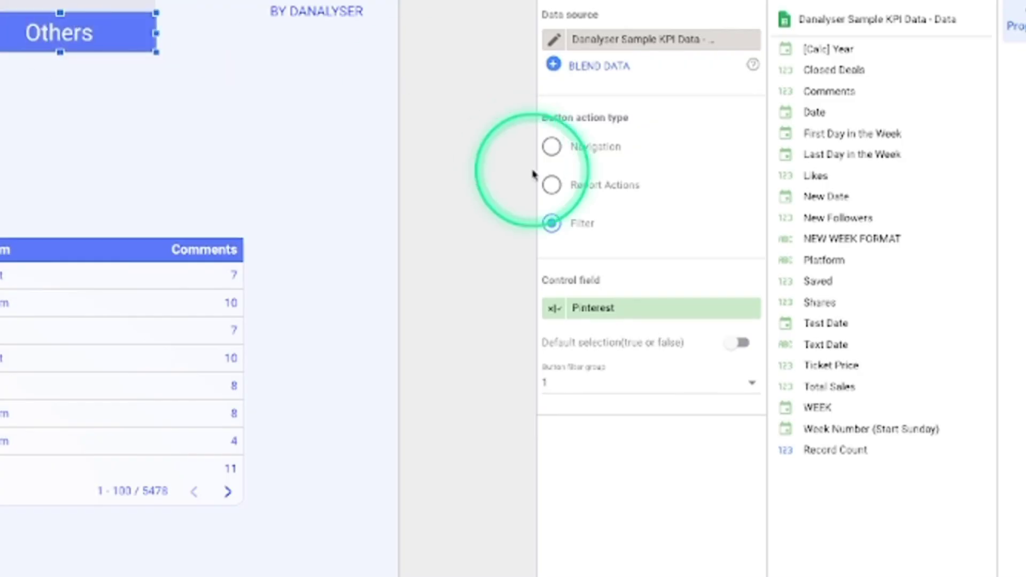
{"action": "left_click", "coordinate": [592, 383]}
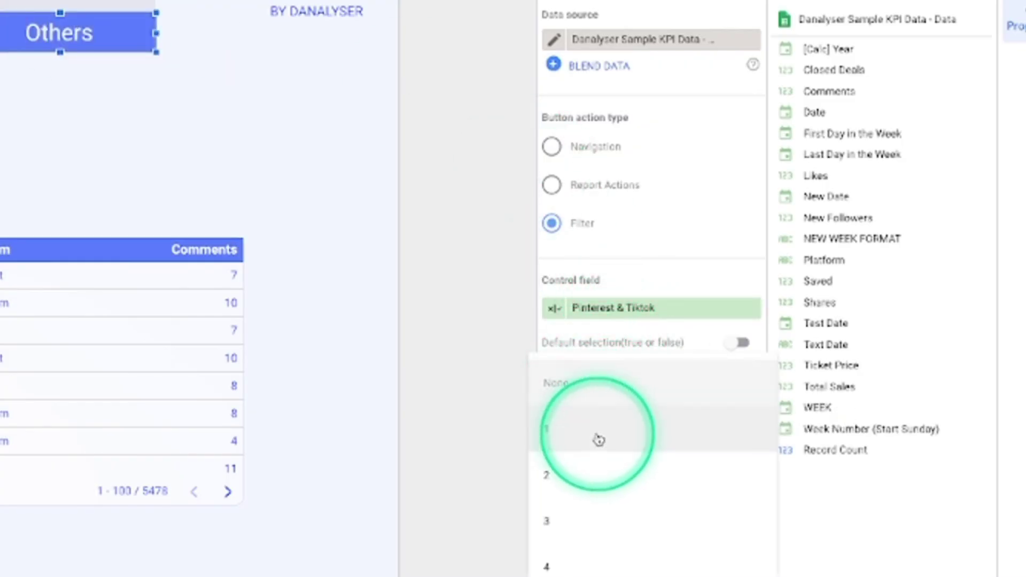
{"action": "left_click", "coordinate": [599, 436]}
- Preview the report, toggle the grouped Instagram filter, switch to Others, and check the Platform rows in the date table
{"action": "left_click", "coordinate": [914, 22]}
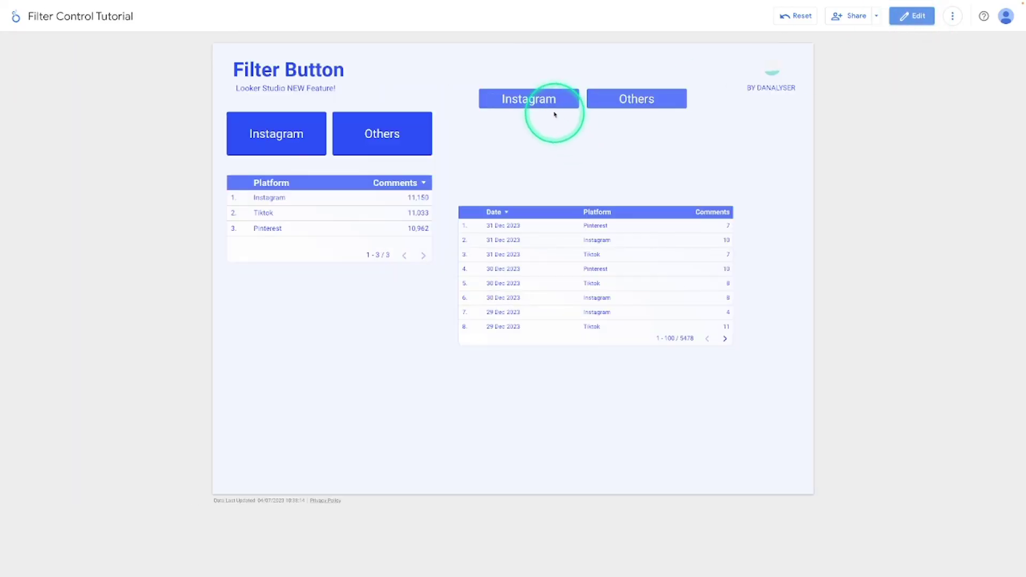
{"action": "left_click", "coordinate": [551, 110]}
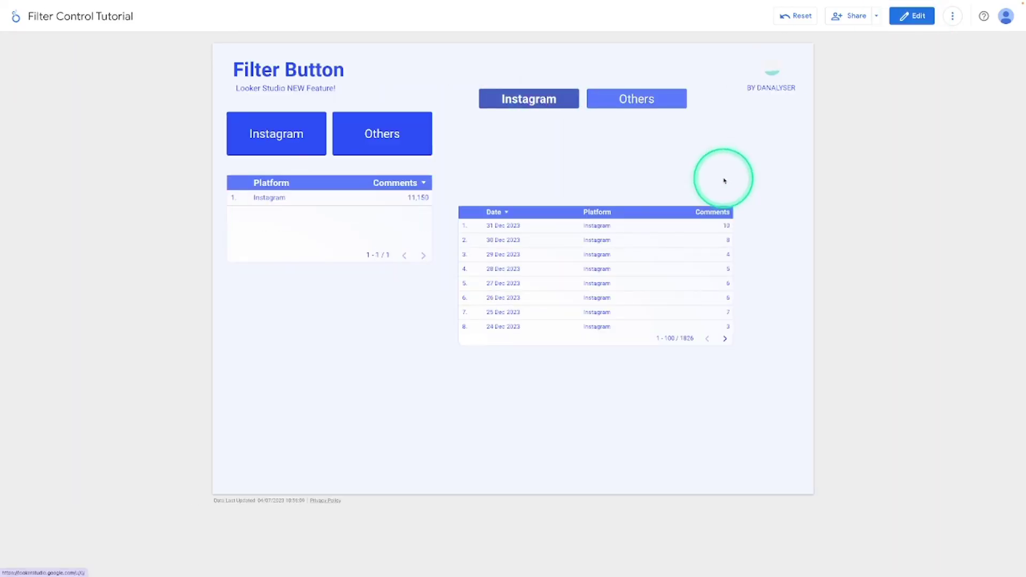
{"action": "left_click", "coordinate": [564, 101]}
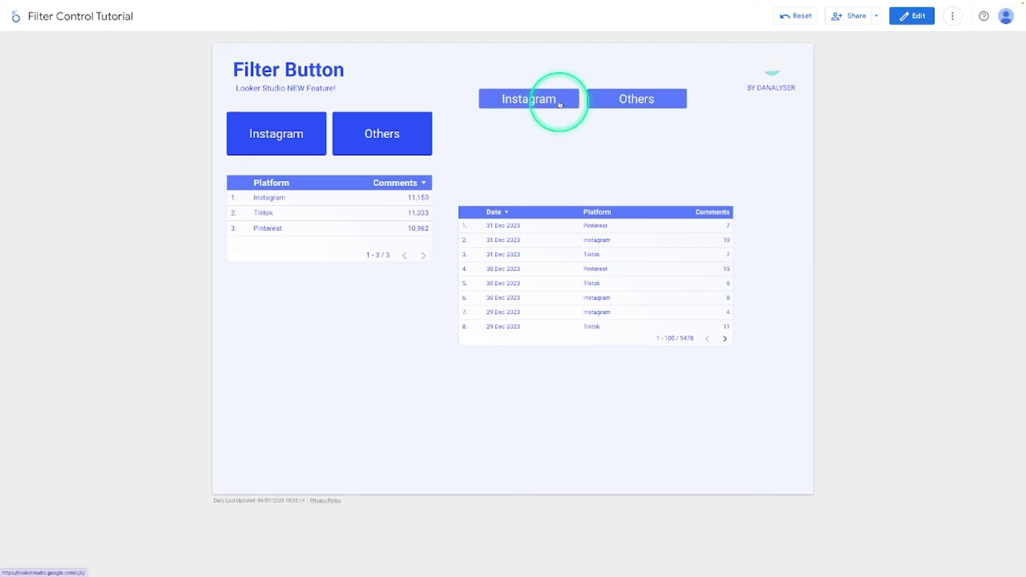
{"action": "left_click", "coordinate": [564, 101]}
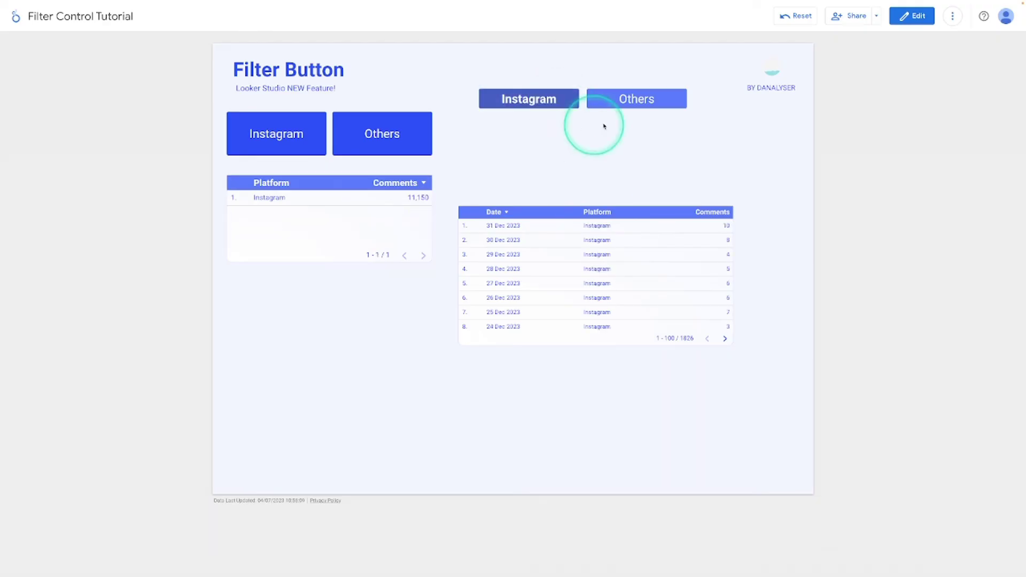
{"action": "left_click", "coordinate": [639, 97]}
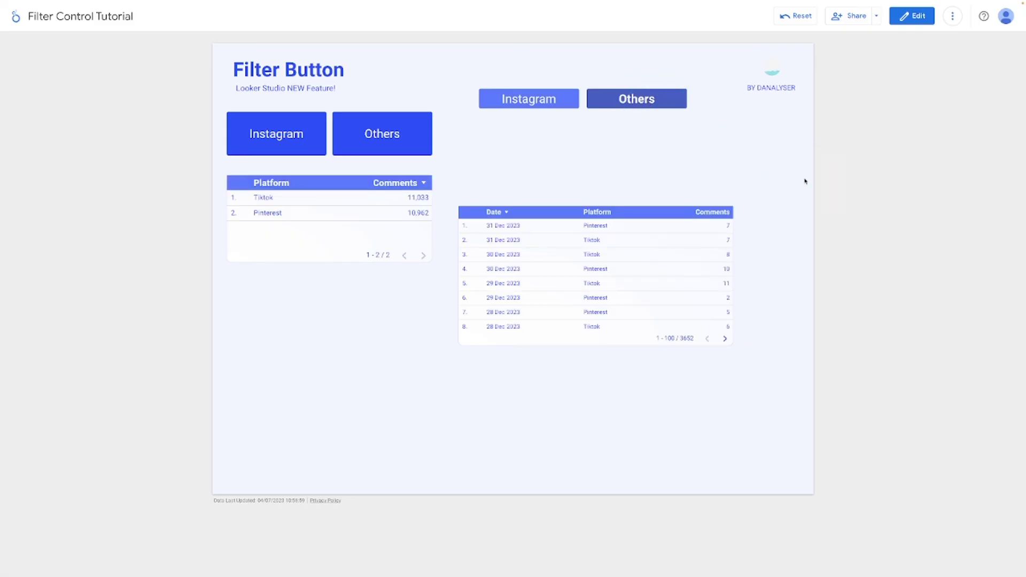
{"action": "scroll", "coordinate": [661, 249], "scroll_direction": "down", "scroll_amount": 20}
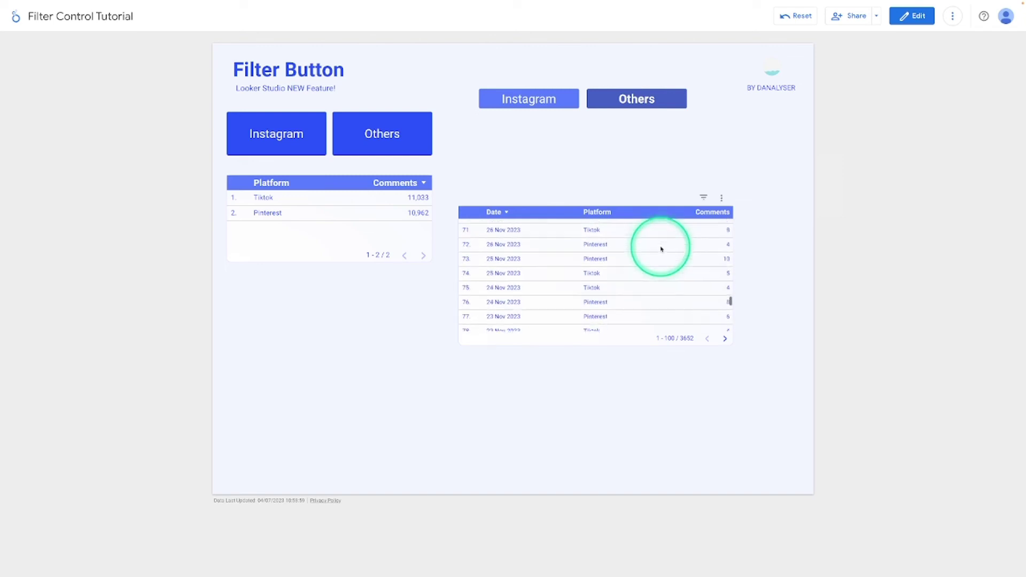